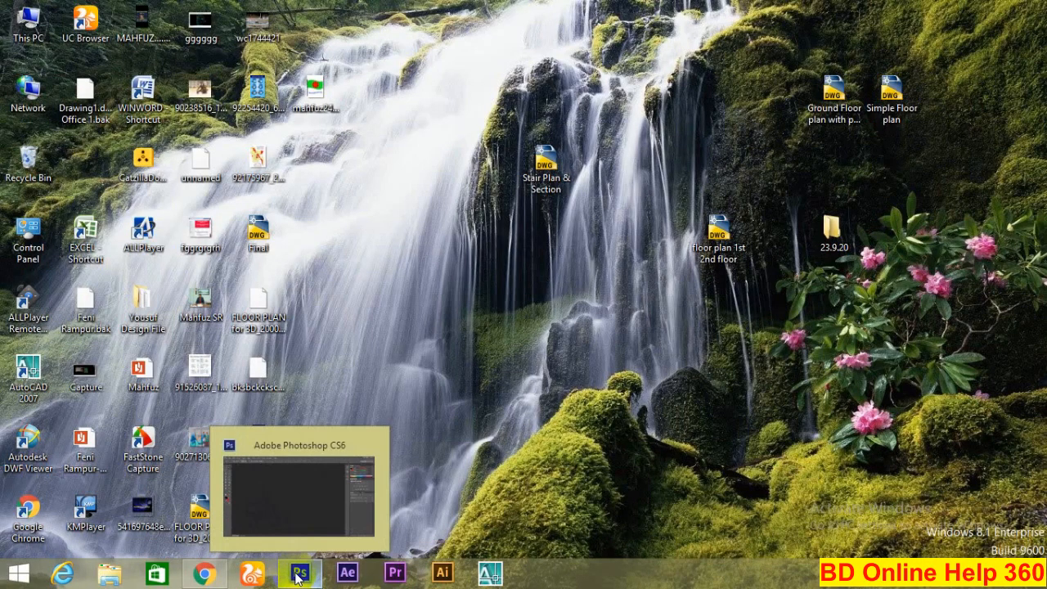
- Switch to Photoshop and start a new document named mahfuz24
left_click(298, 575)
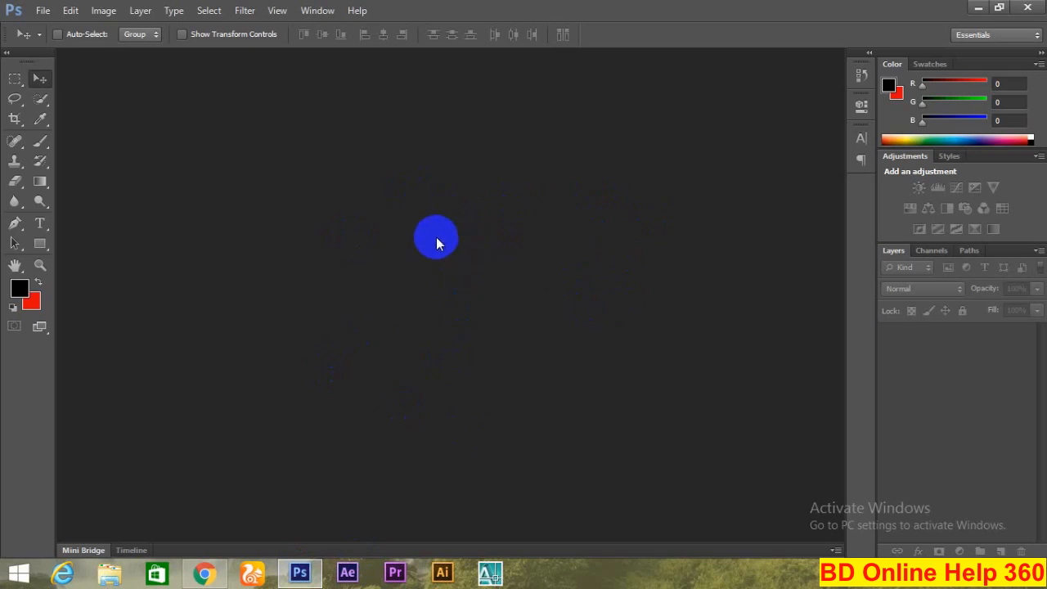
left_click(43, 11)
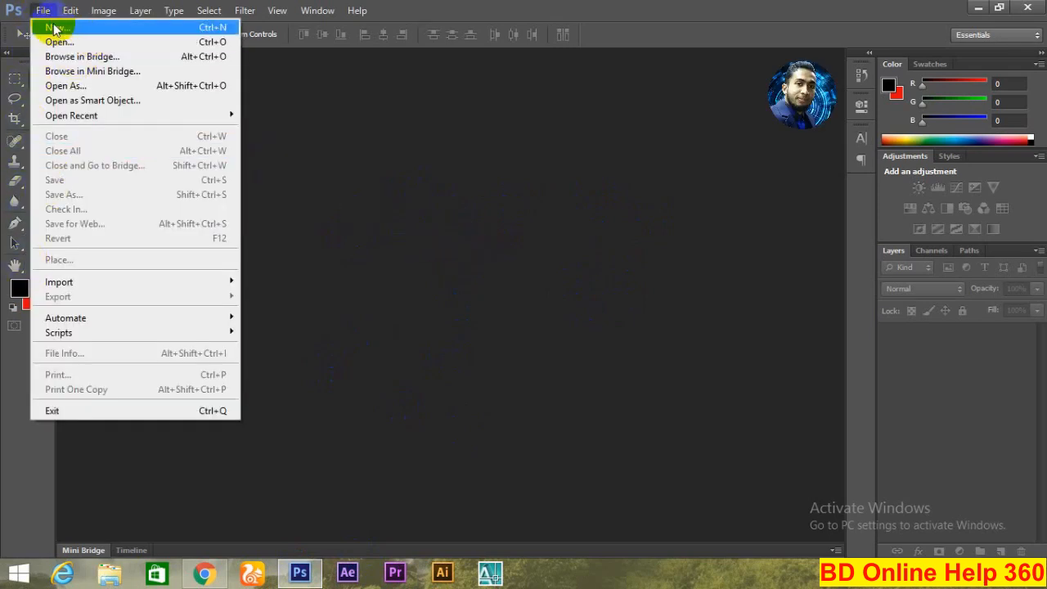
left_click(101, 28)
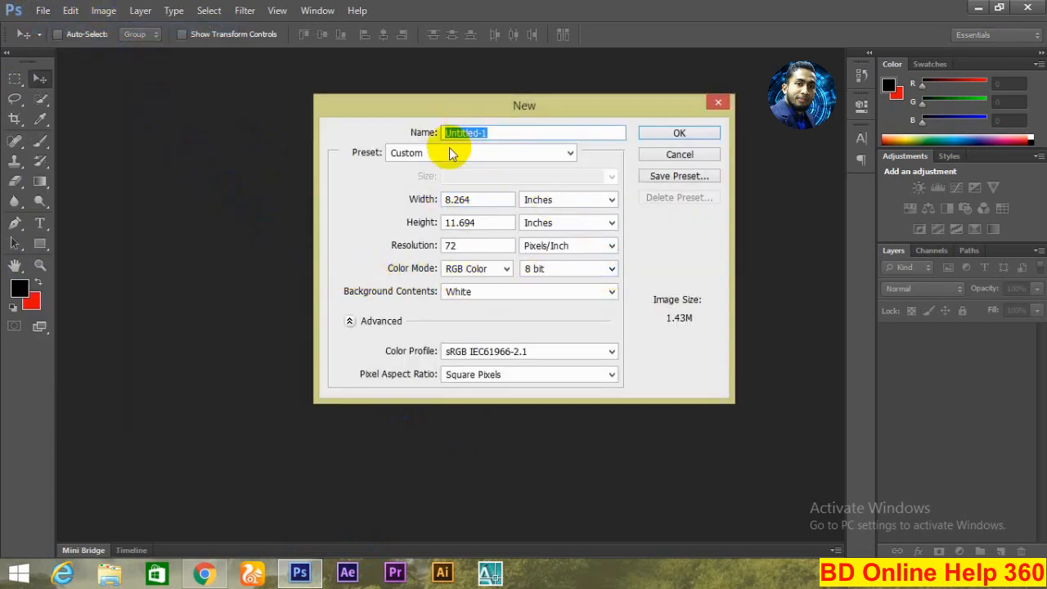
left_click_drag(487, 132, 385, 140)
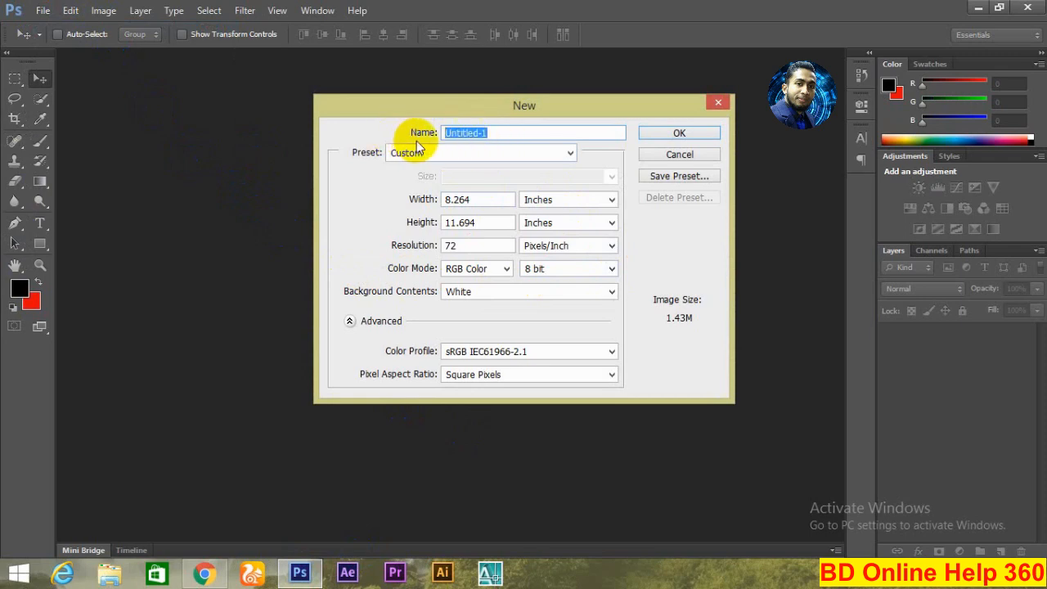
type("4")
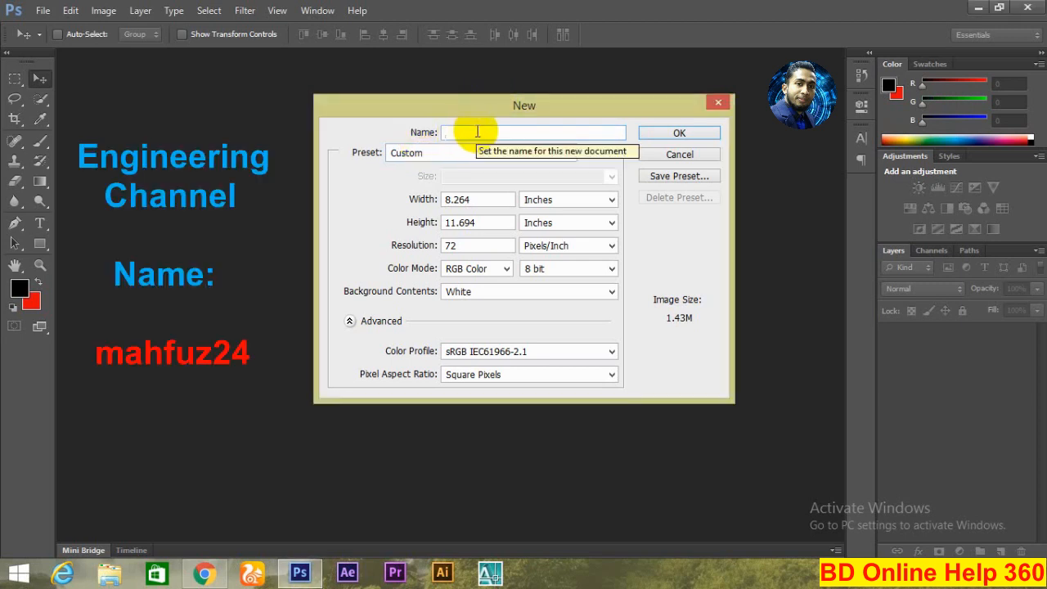
type("mahfuz24")
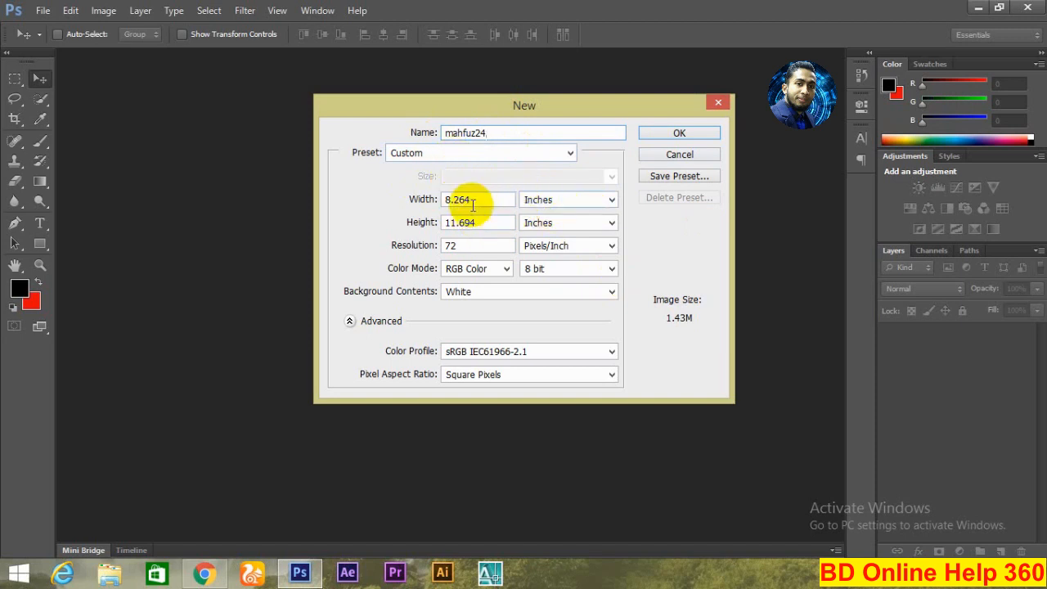
- Set the new document's width to 15 inches and height to 10 inches, and create it
left_click_drag(476, 200, 398, 199)
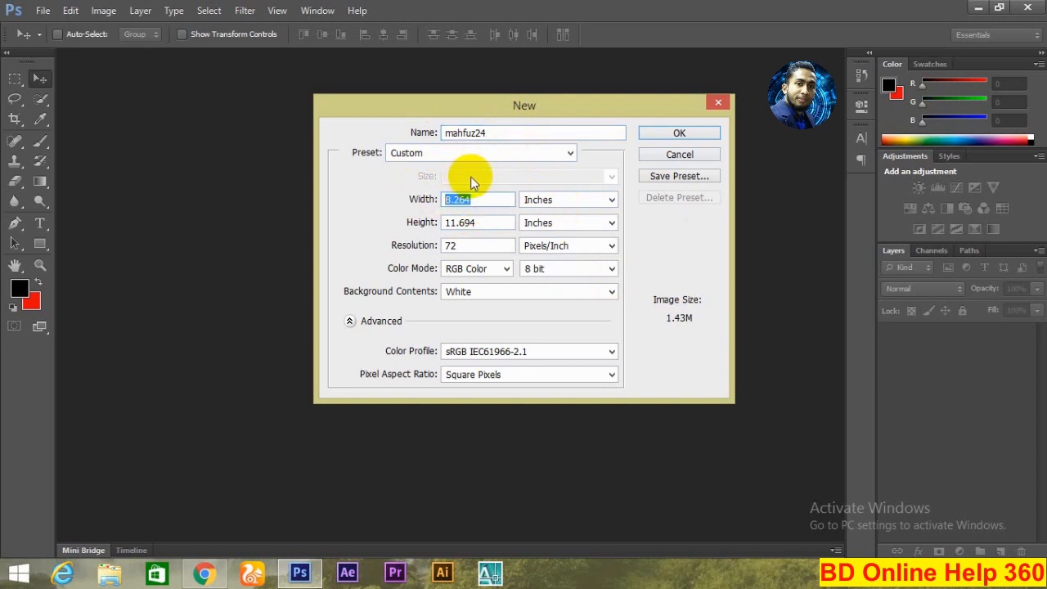
type("11")
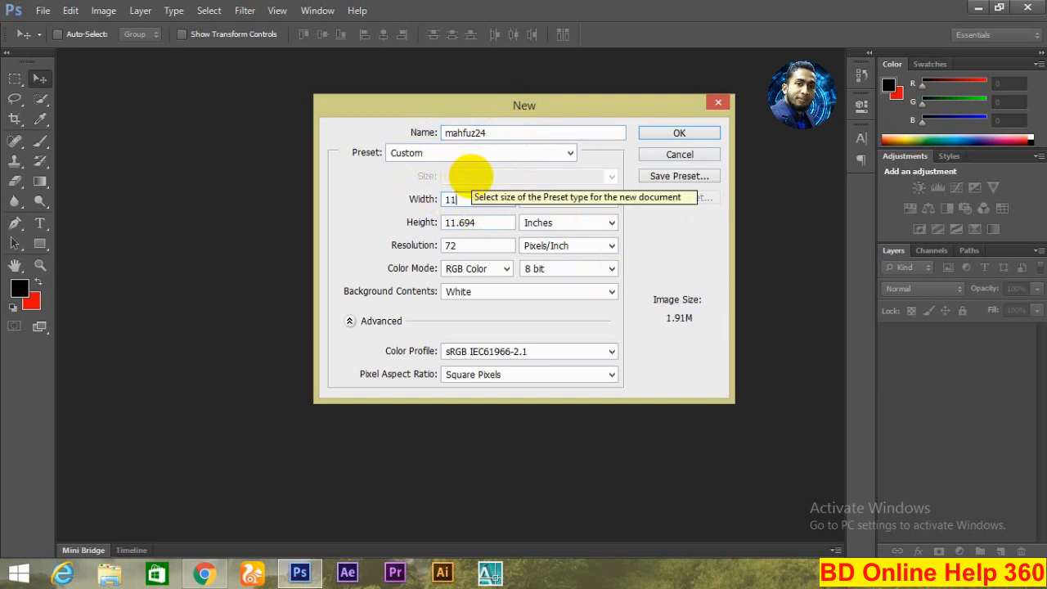
key("BackSpace")
key("BackSpace")
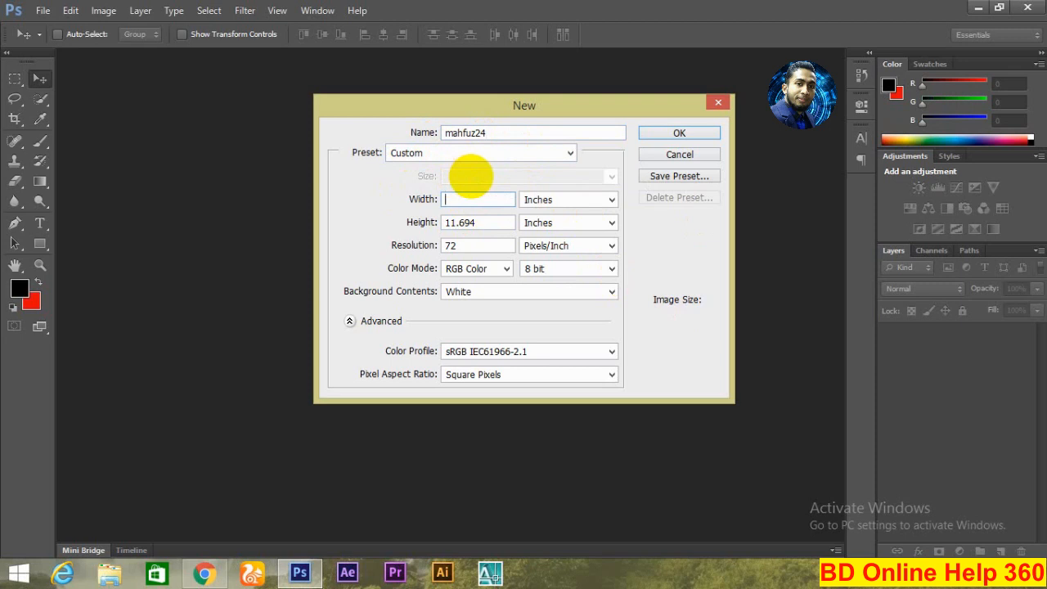
type("15")
key("Tab")
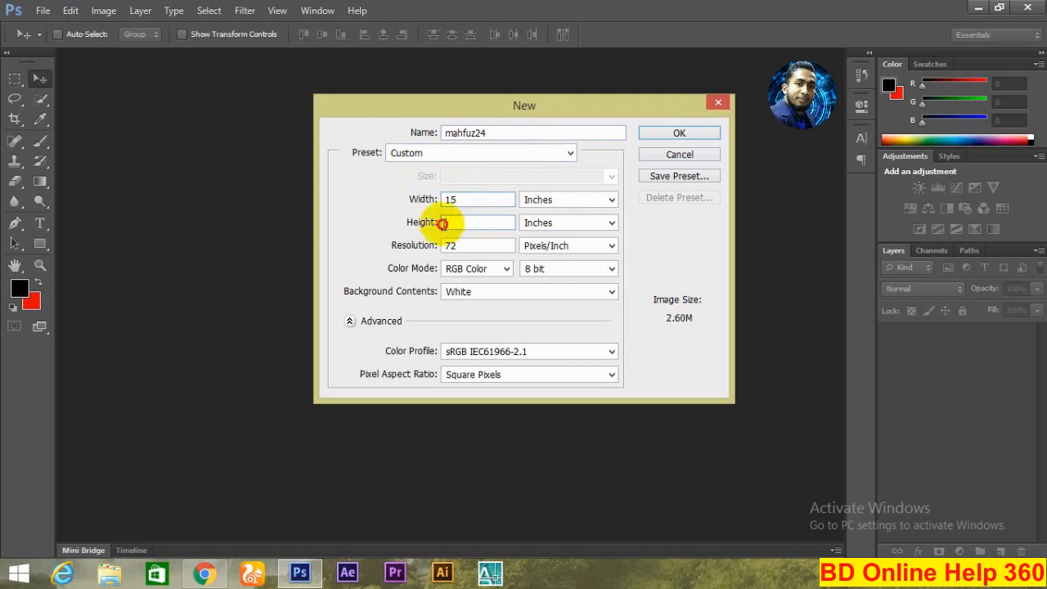
type("10")
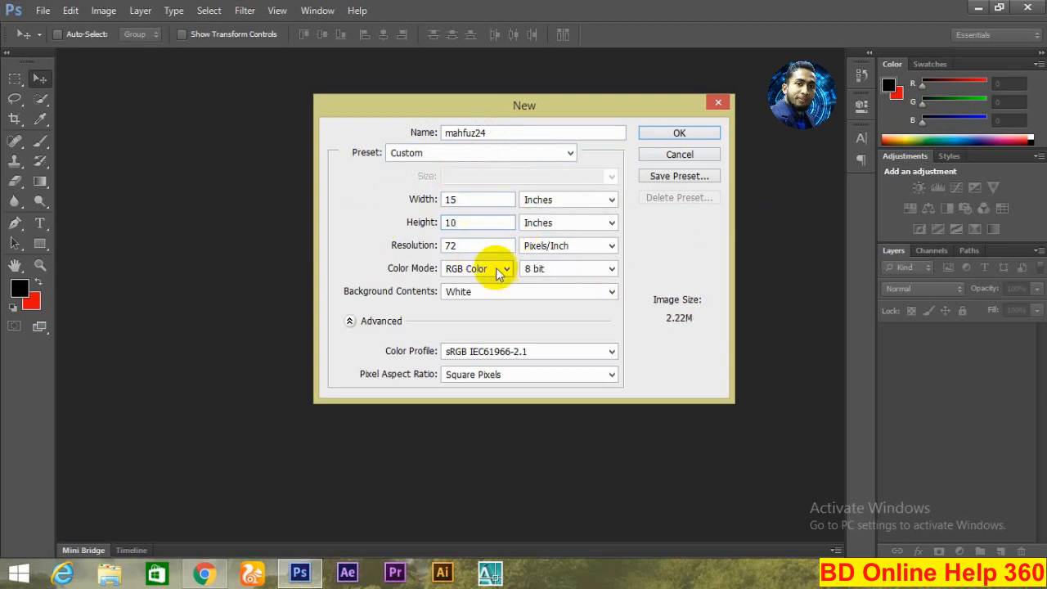
left_click(680, 136)
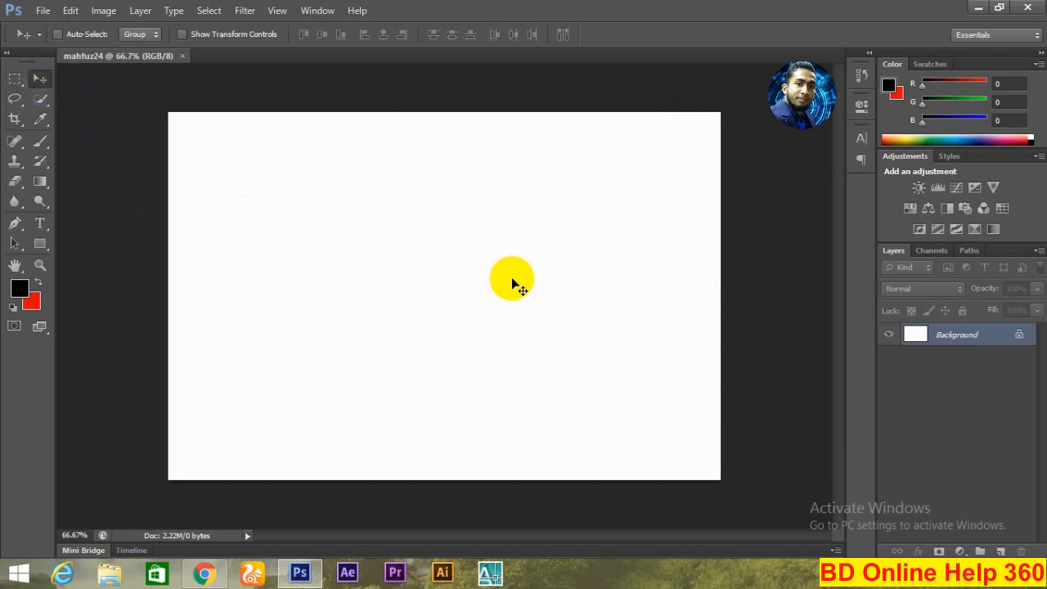
- Place the office portrait photo from the desktop into the document and enlarge it evenly about its centre to about 110%
left_click(974, 8)
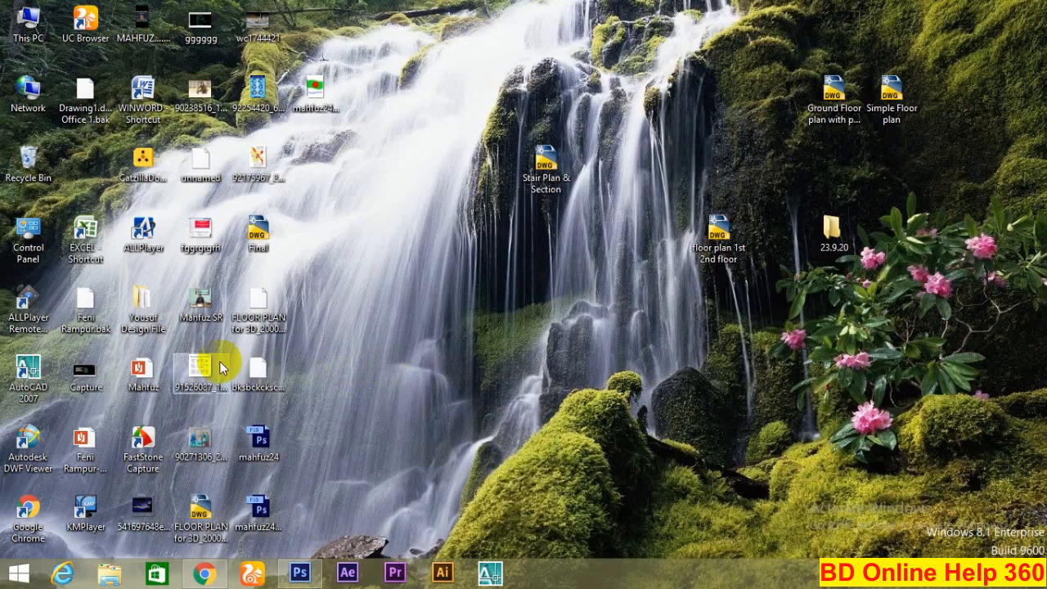
left_click_drag(202, 303, 451, 300)
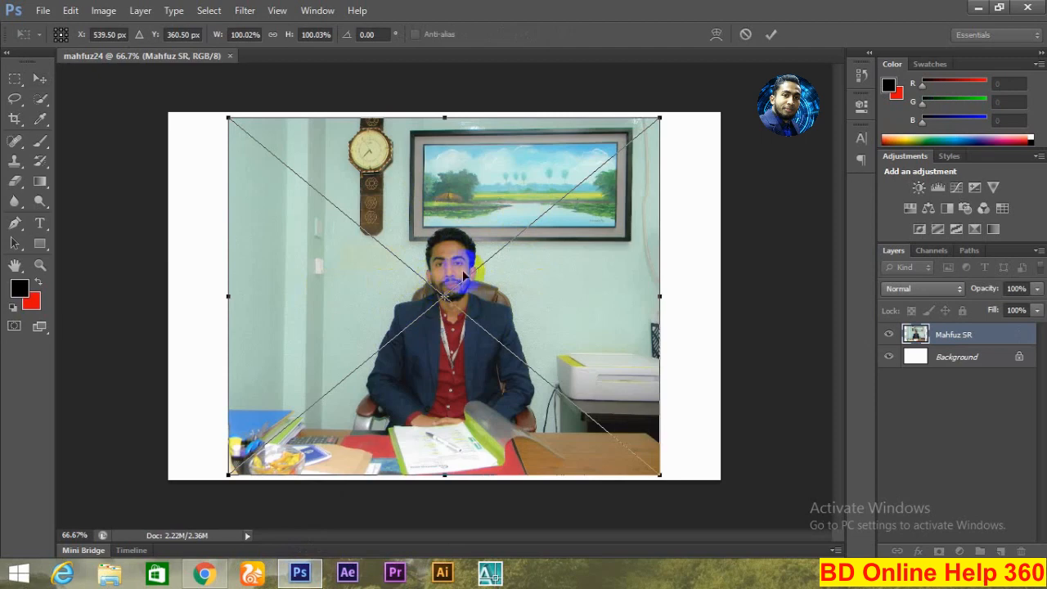
key("shift+alt")
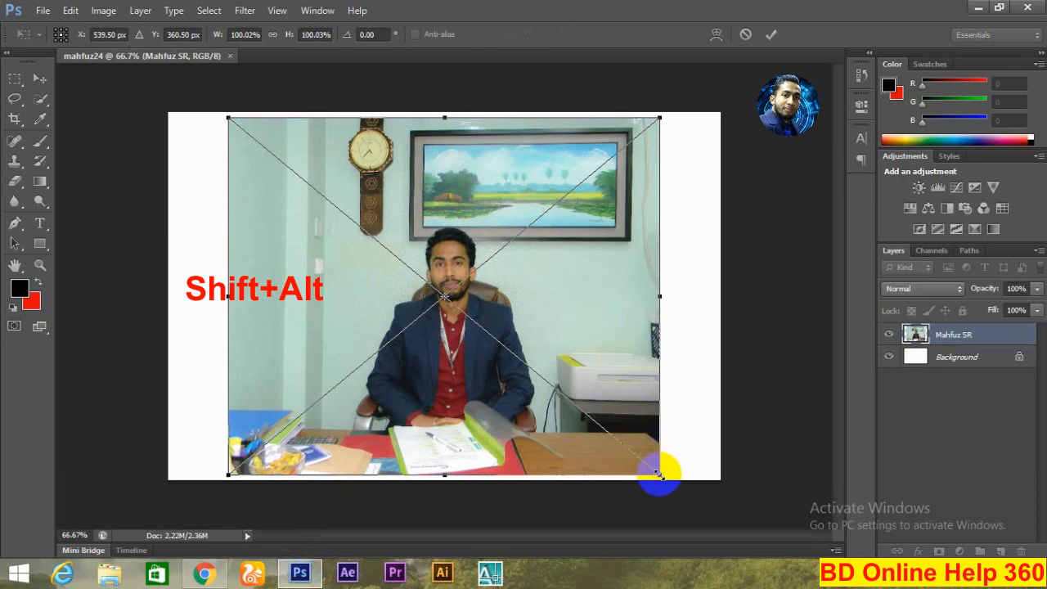
left_click_drag(661, 474, 691, 483)
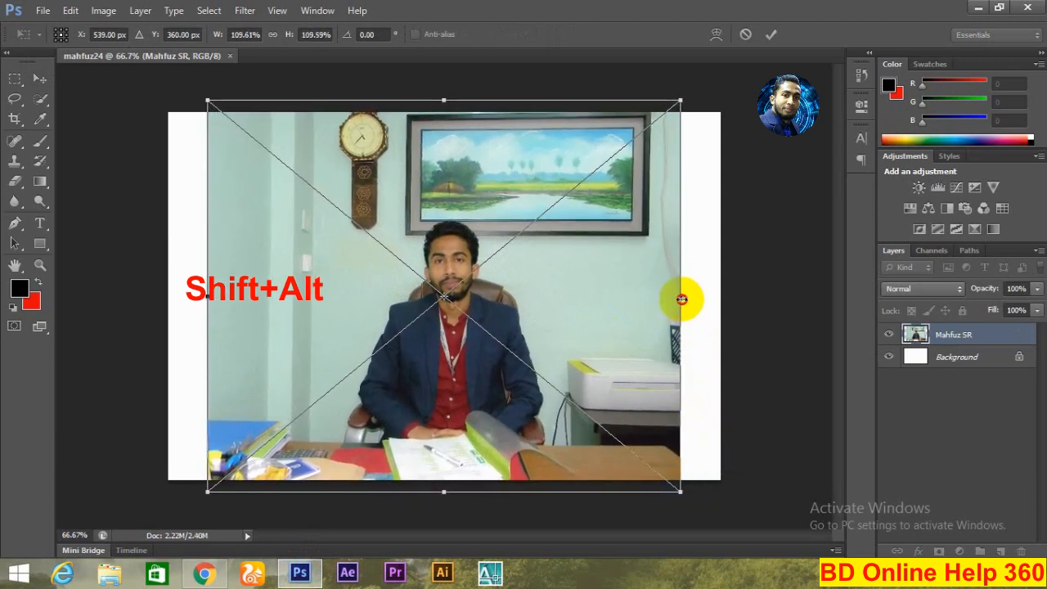
- Stretch the placed photo to about 130% width and 128% height so it covers the canvas, and rasterize its layer
left_click_drag(681, 296, 719, 303)
mouse_move(719, 490)
left_mouse_down()
mouse_move(749, 553)
mouse_move(689, 491)
mouse_move(710, 501)
left_mouse_up()
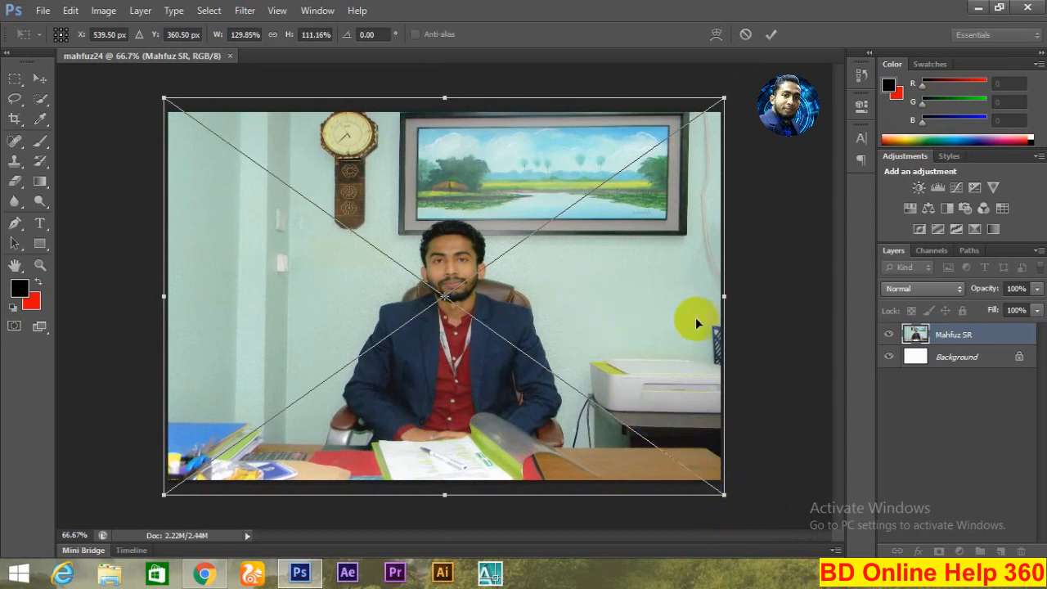
left_click_drag(444, 98, 461, 27)
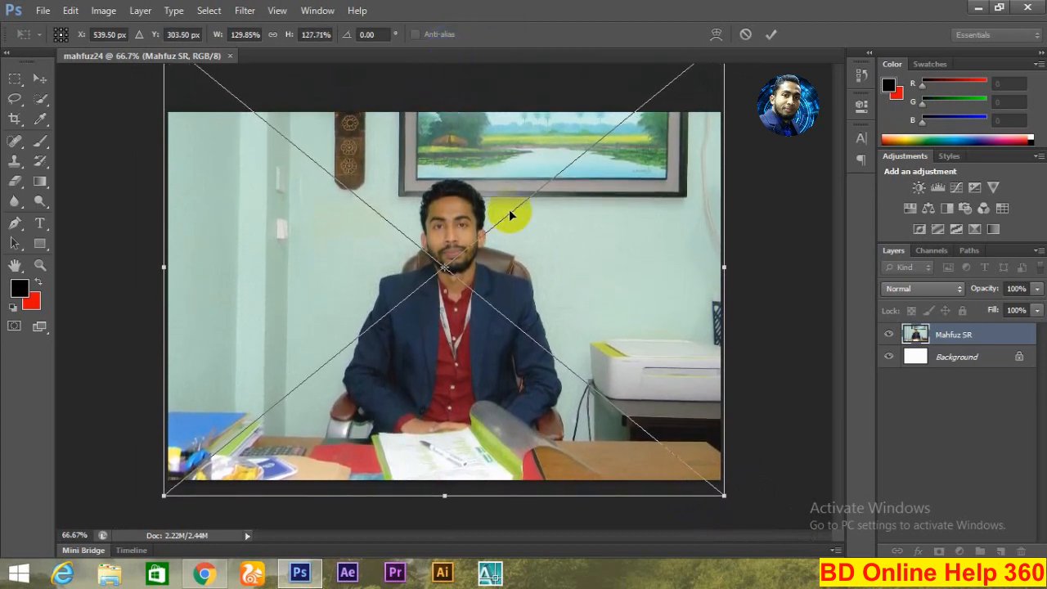
left_click(773, 35)
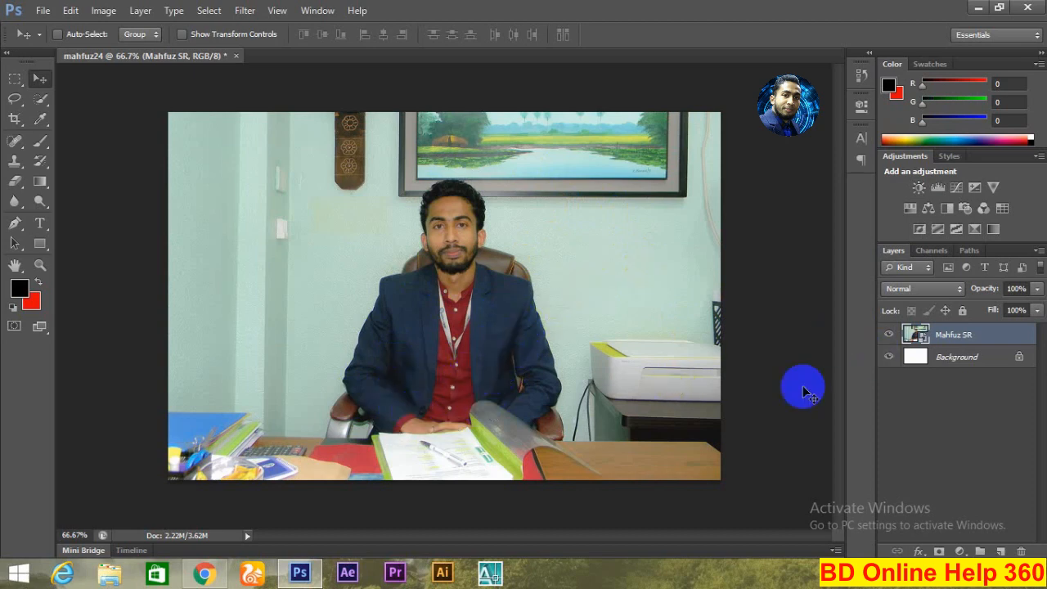
right_click(960, 335)
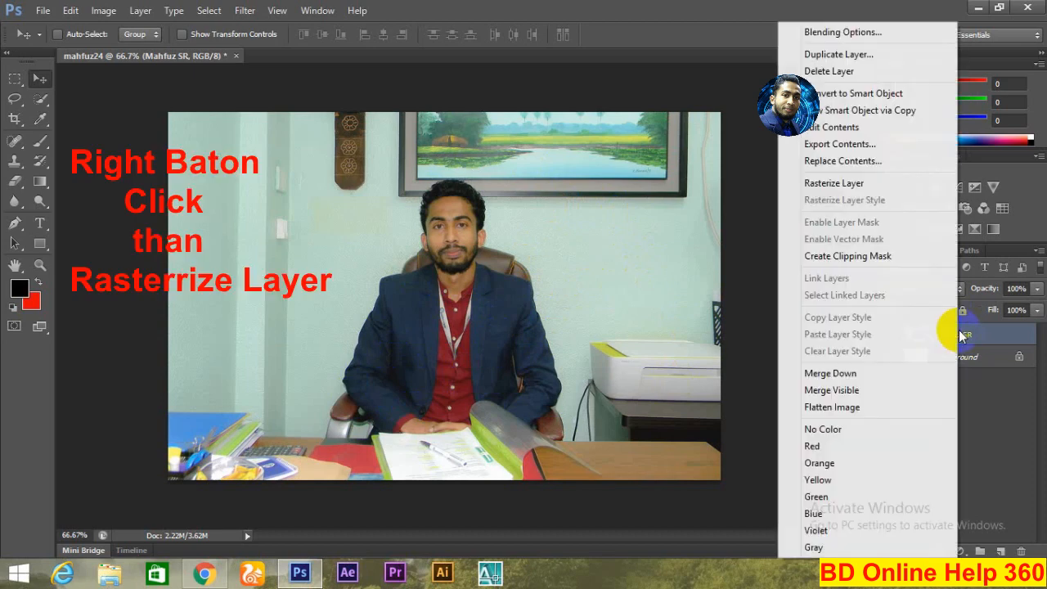
left_click(834, 183)
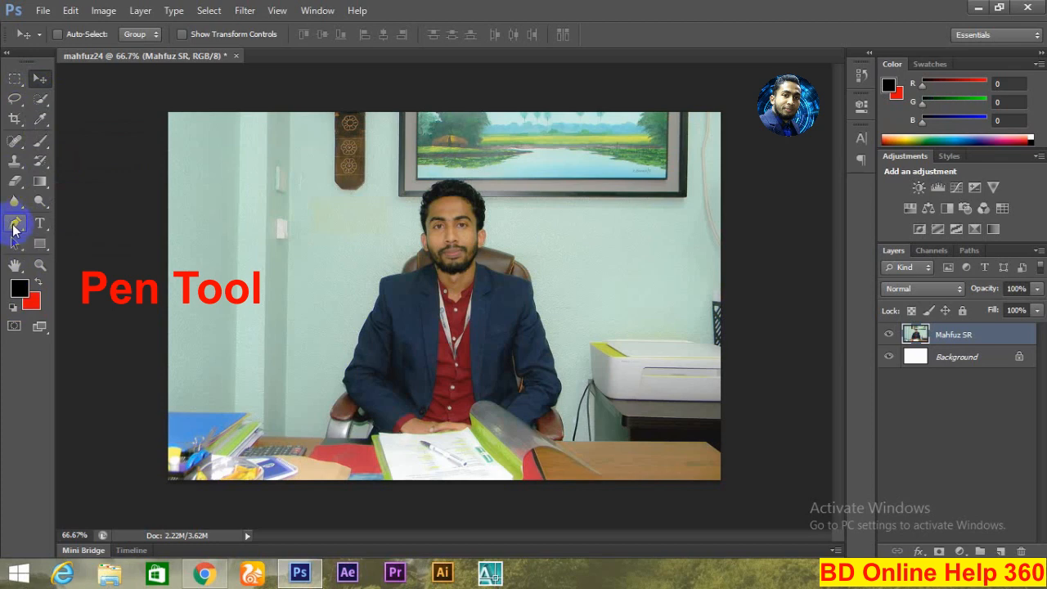
- Start a Pen tool path at the photo's left edge, following the blue folder's top edge and down the corners of the stacked files
left_click(14, 224)
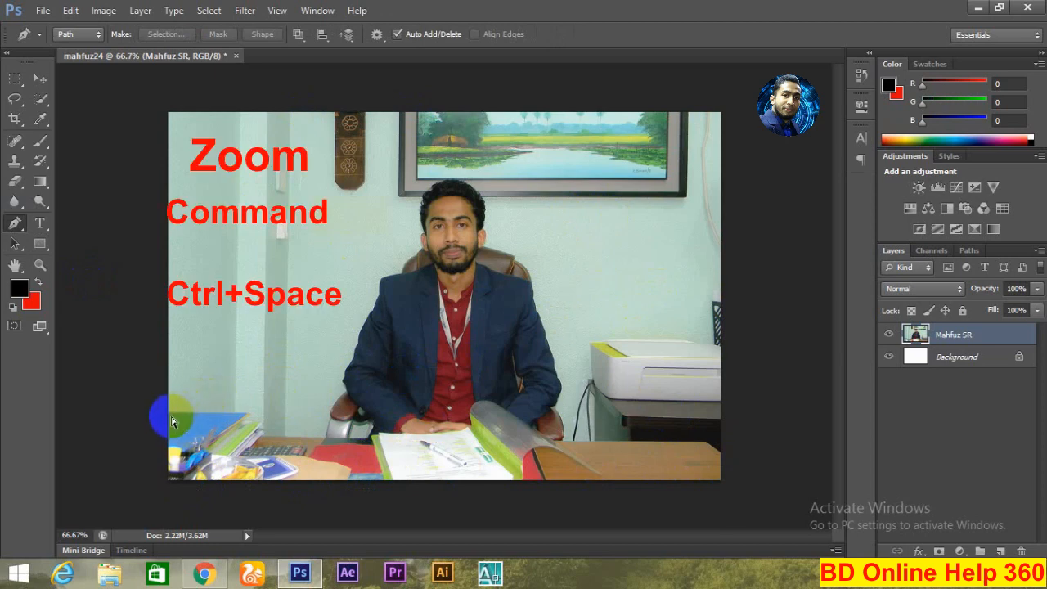
left_click(195, 459, "ctrl")
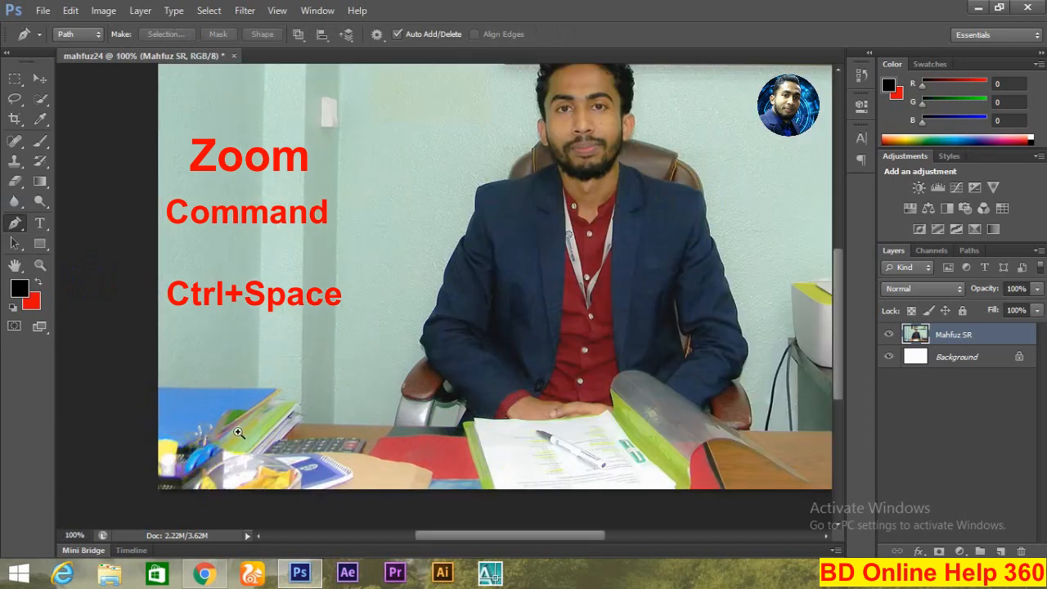
left_click(157, 387)
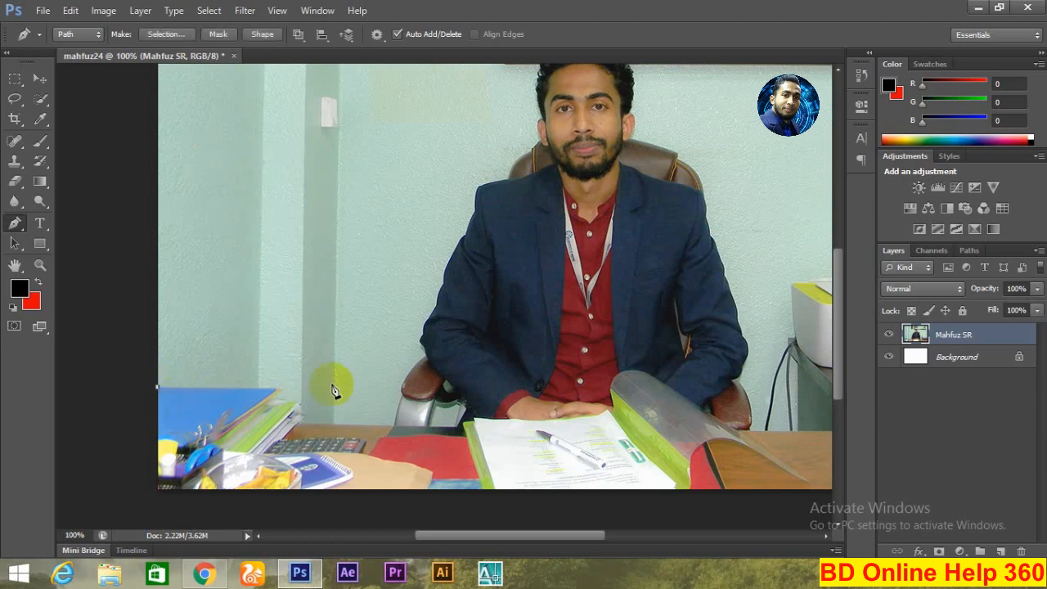
left_click(281, 388)
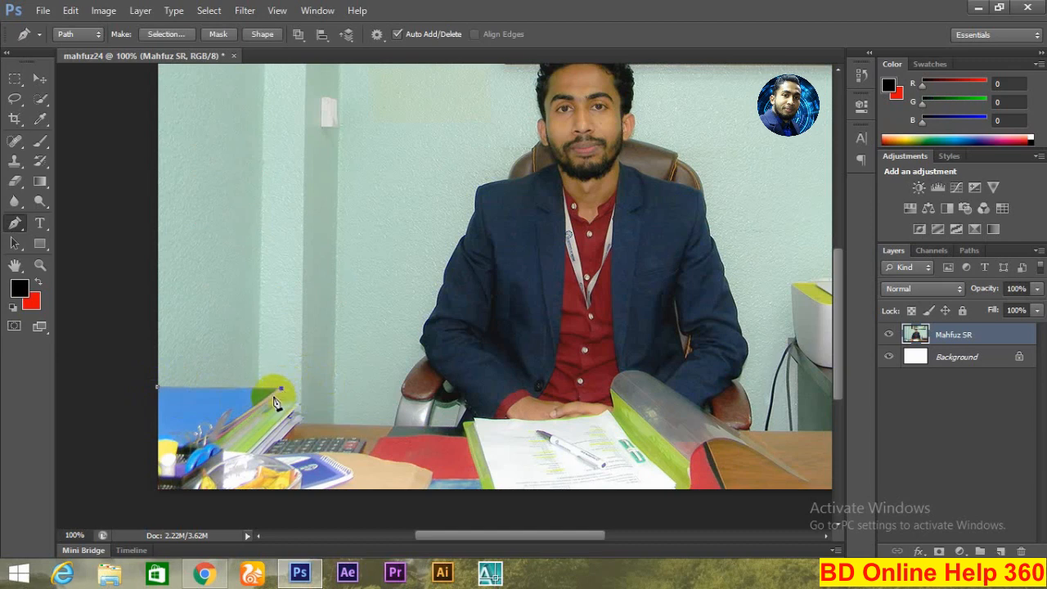
left_click(293, 401)
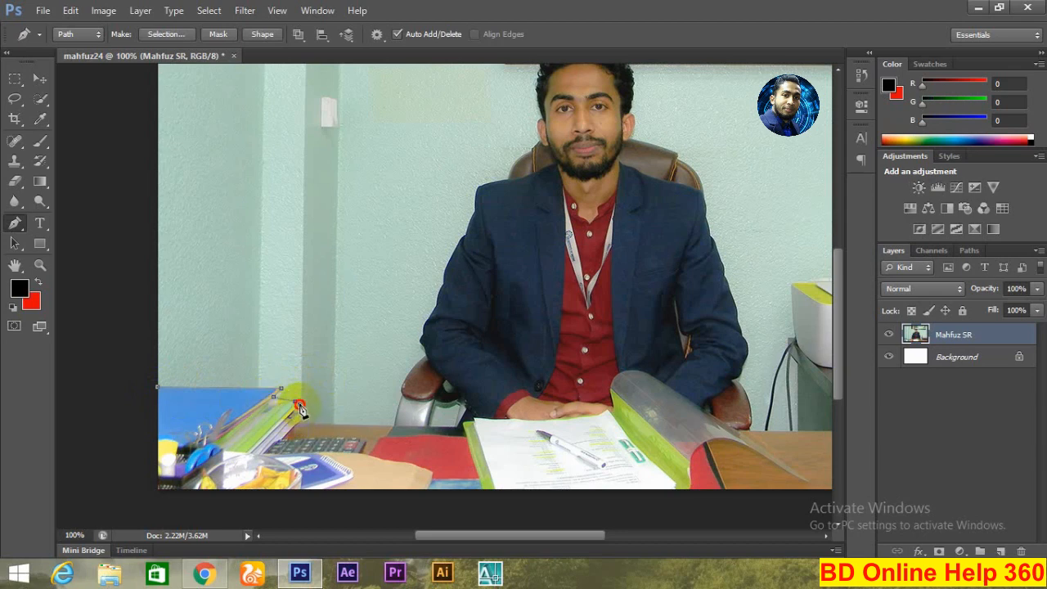
left_click(300, 404)
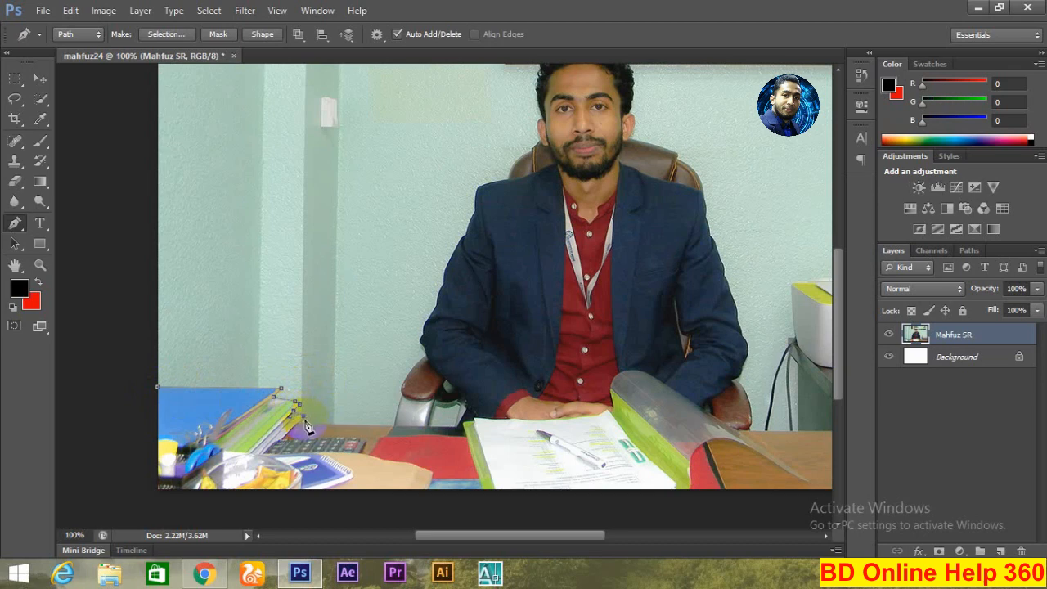
left_click(301, 415)
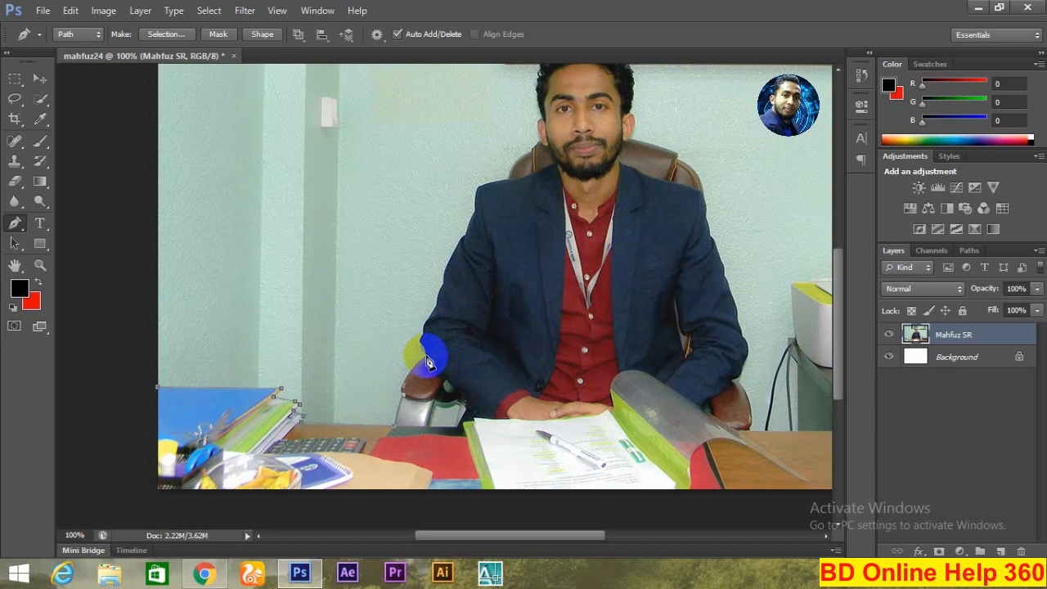
- Continue the Pen path from the stacked files to the man's elbow above the armrest, adding curved anchor points around the elbow
left_click_drag(427, 358, 460, 337)
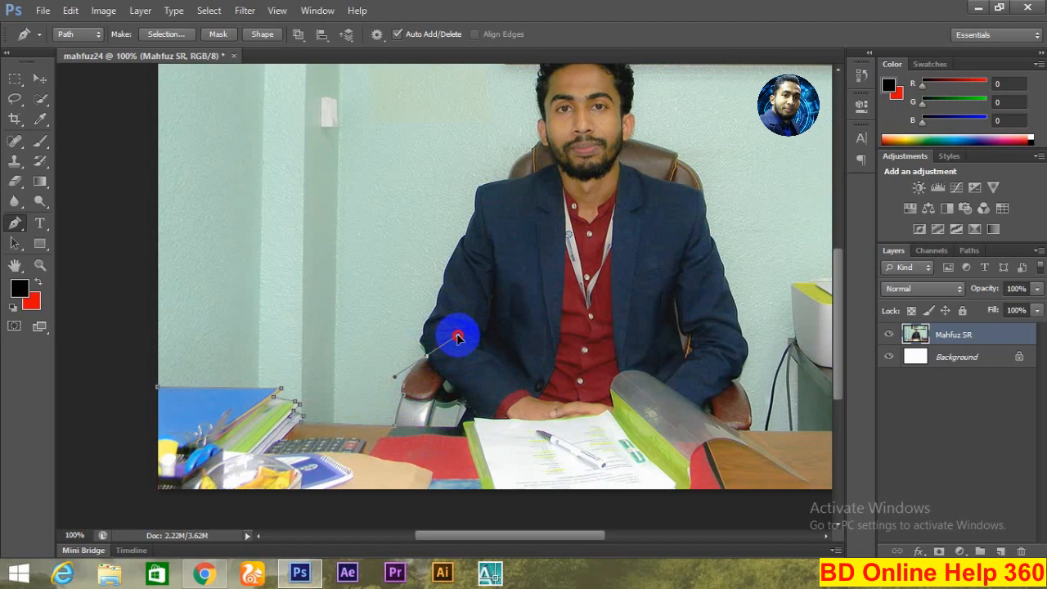
left_click_drag(458, 337, 459, 336)
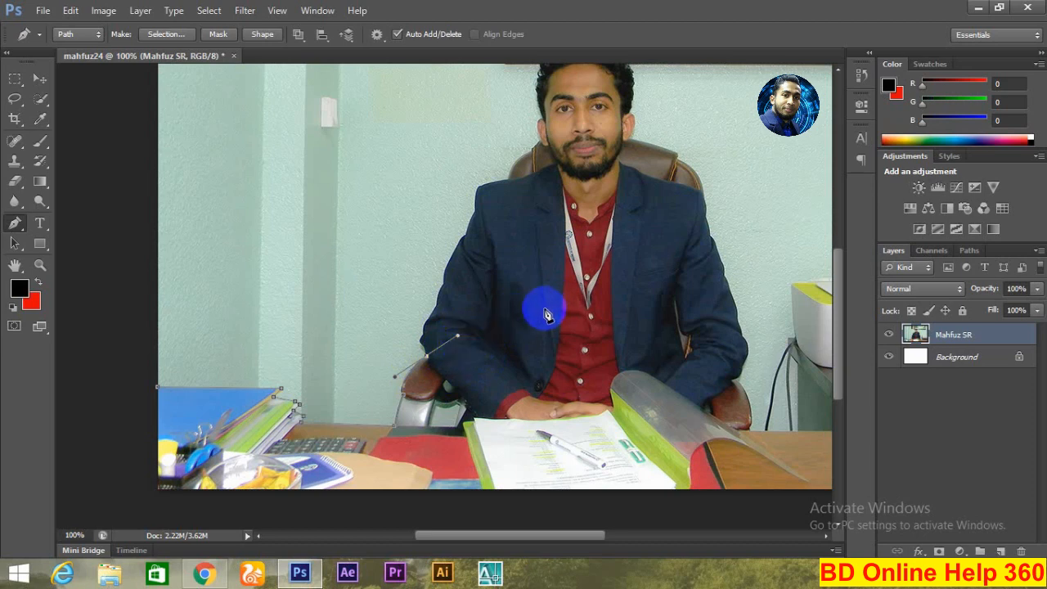
left_click(427, 357, "alt")
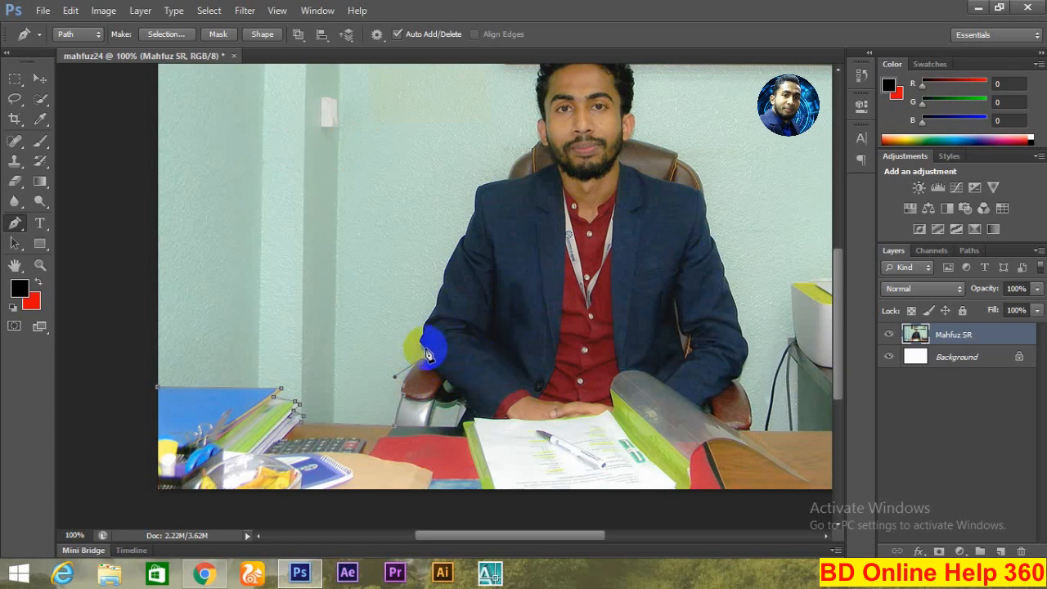
left_click(424, 350)
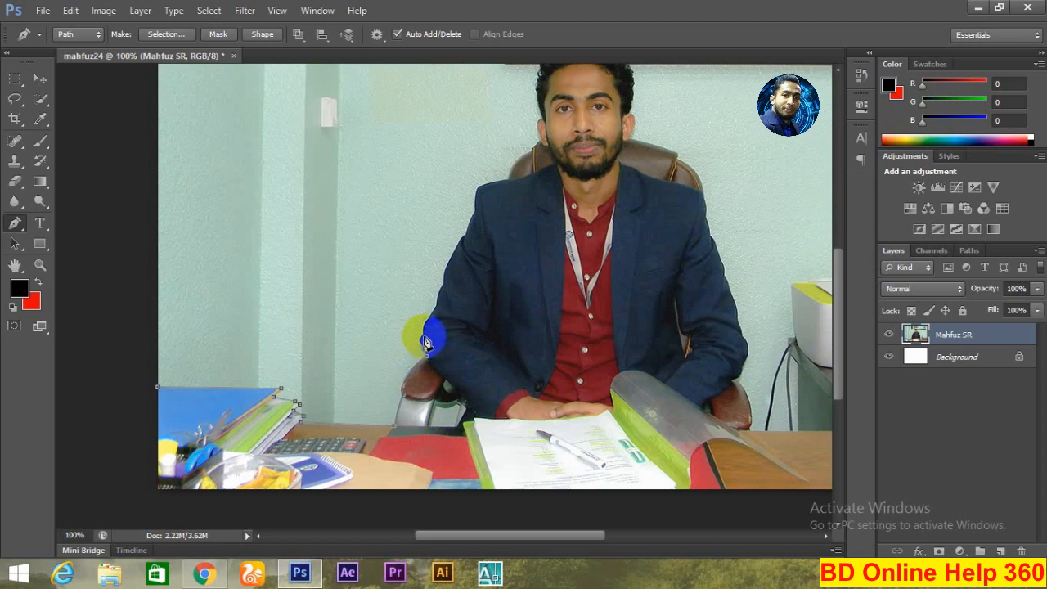
left_click_drag(422, 337, 433, 341)
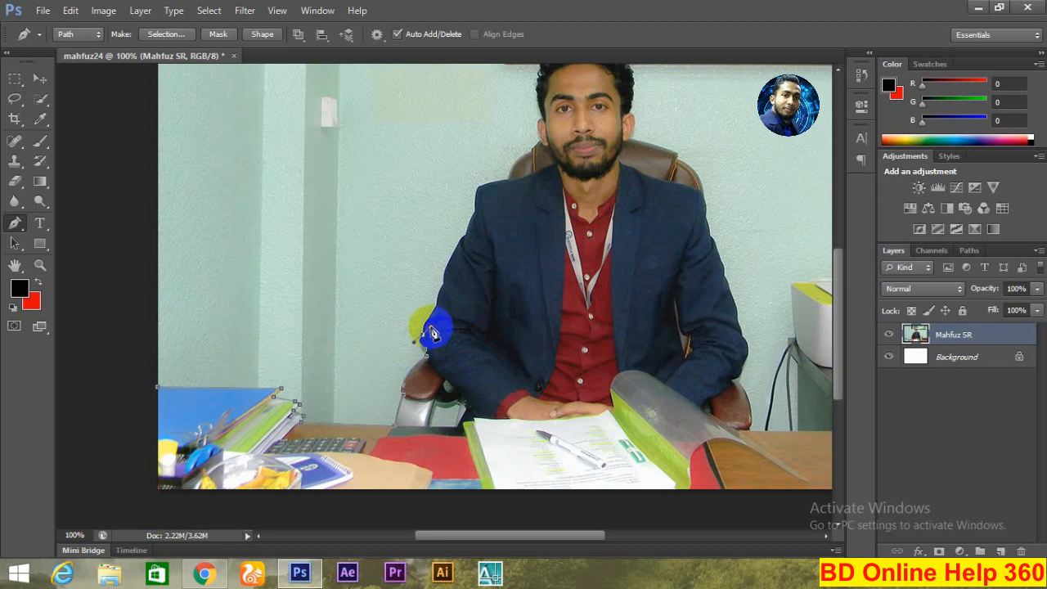
mouse_move(433, 334)
left_mouse_down()
mouse_move(480, 339)
mouse_move(448, 349)
left_mouse_up()
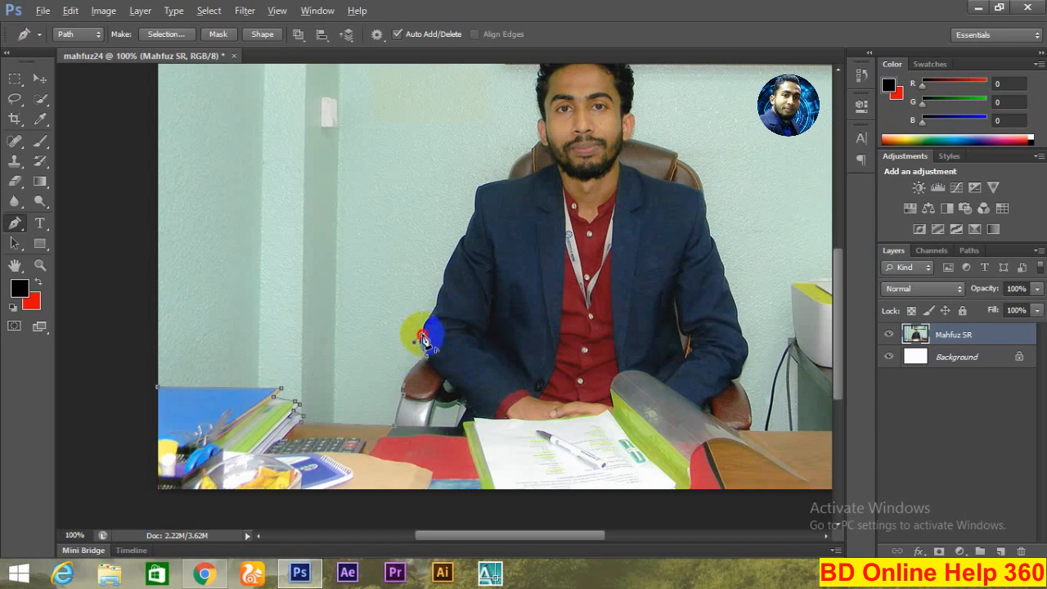
left_click_drag(423, 339, 474, 345)
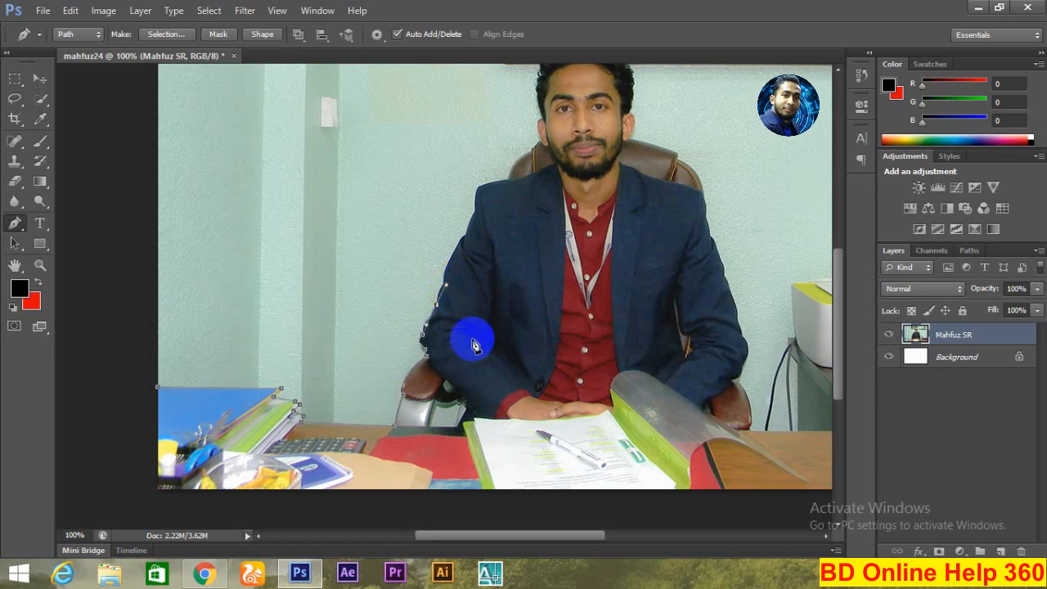
- Trace the outer edge of the jacket sleeve from above the elbow to just below the shoulder with curved path segments
left_click(437, 304, "alt")
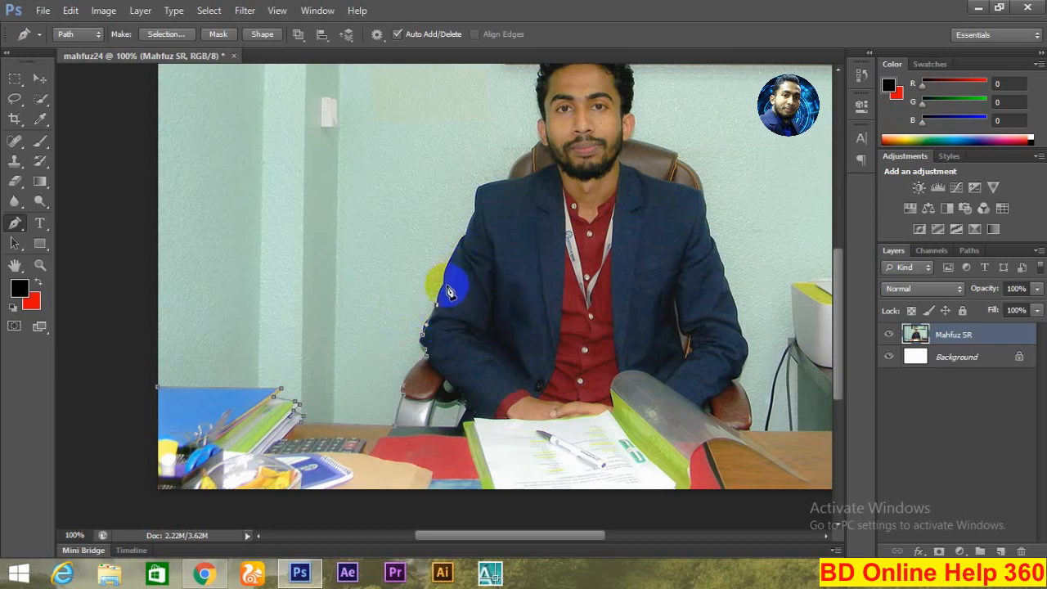
left_click_drag(442, 290, 450, 281)
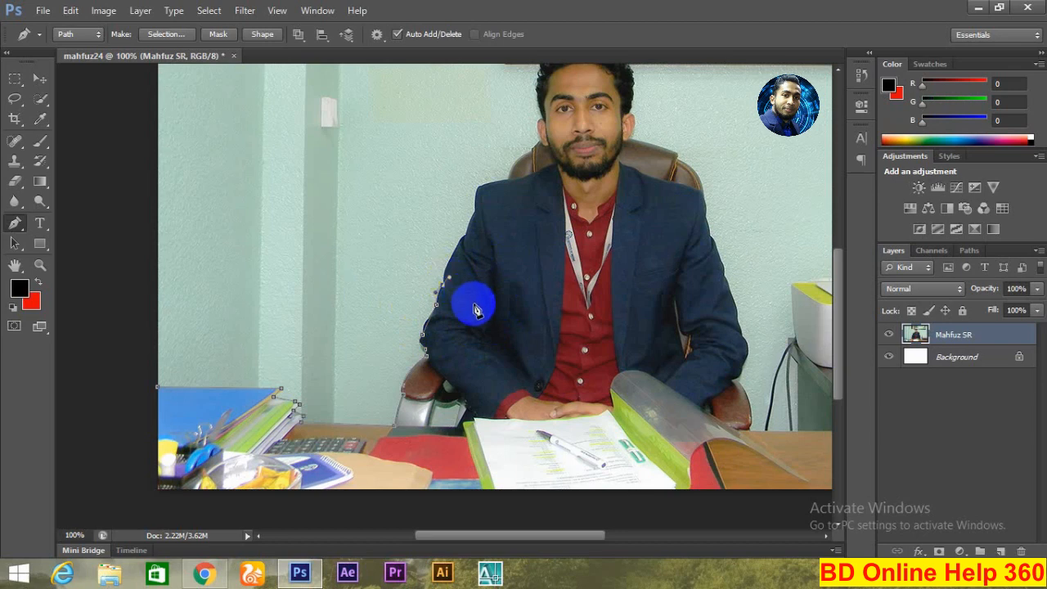
left_click(443, 285, "alt")
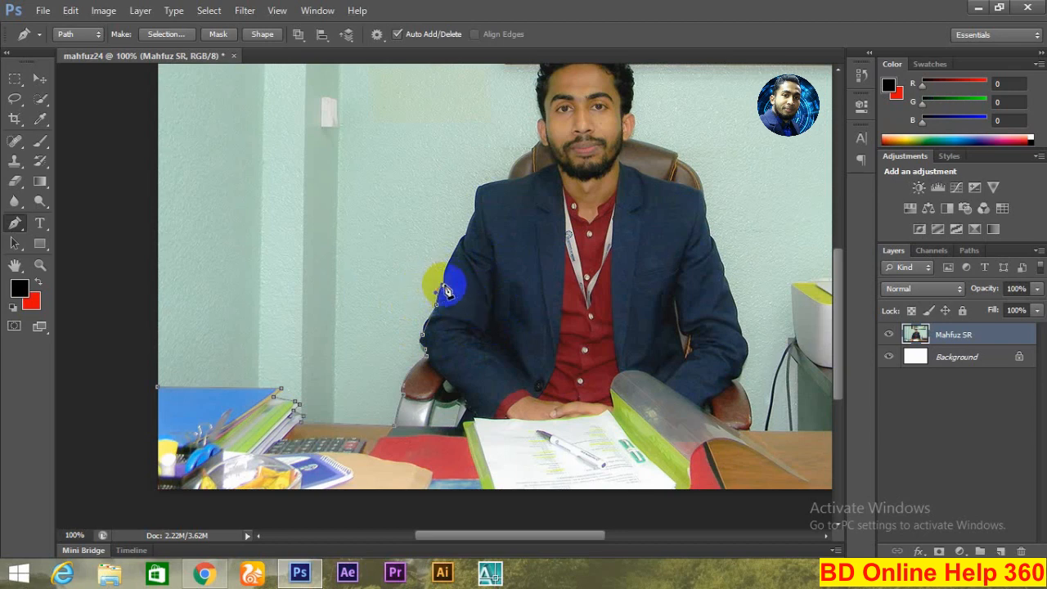
left_click_drag(462, 238, 482, 232)
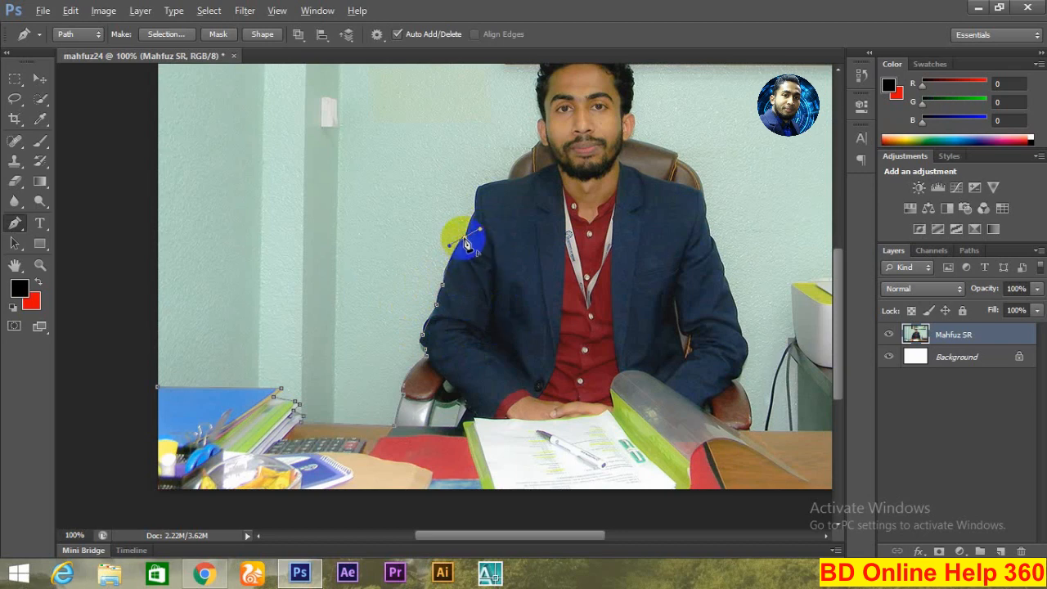
left_click(465, 238, "alt")
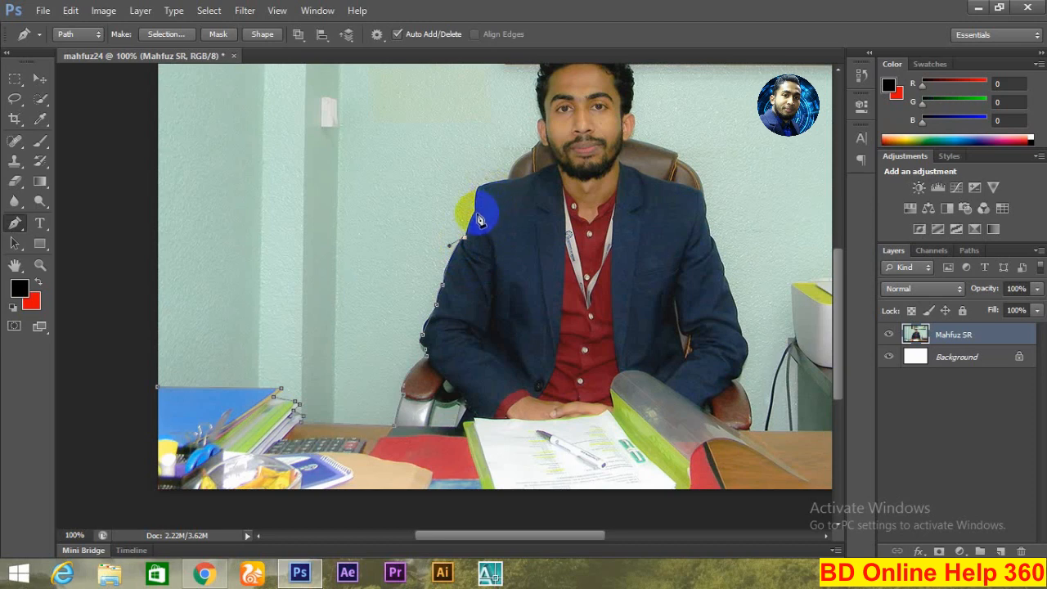
left_click_drag(472, 211, 483, 213)
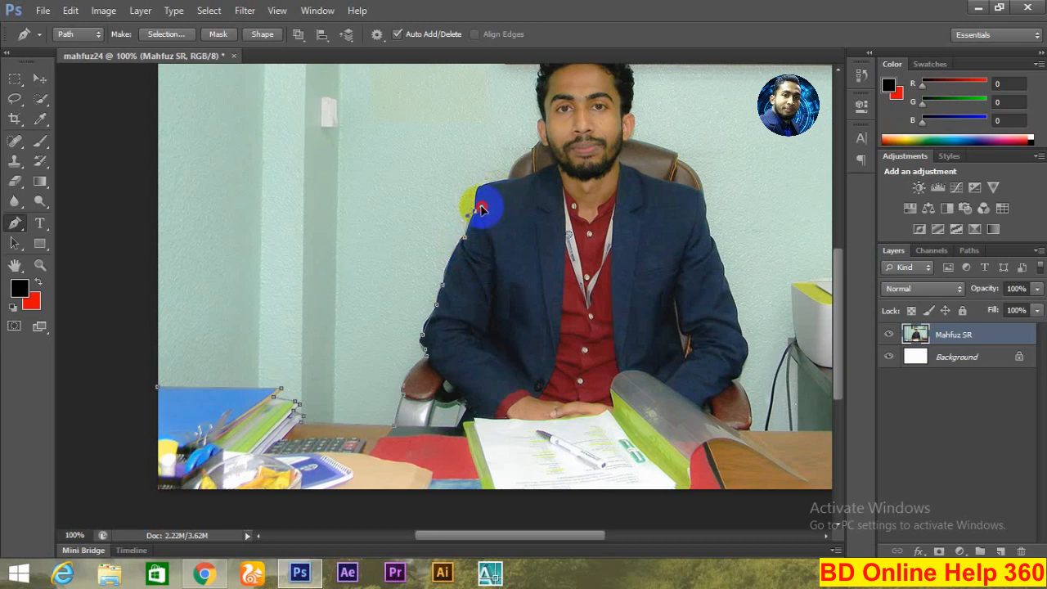
left_click_drag(480, 207, 481, 206)
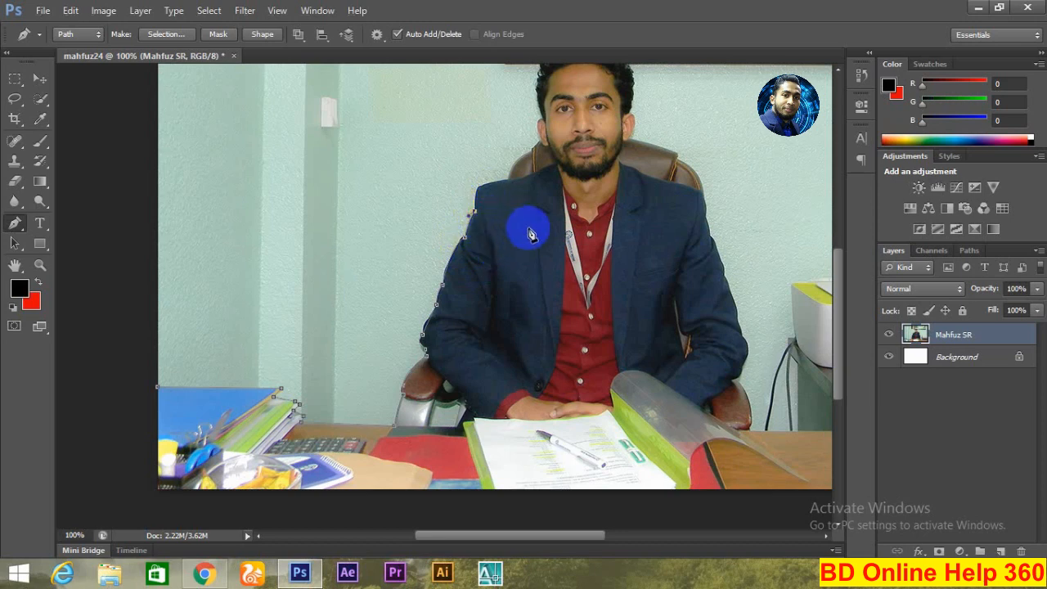
- Extend the path around the jacket shoulder and past the chair back up to the man's ear
scroll(510, 206, "up", 3)
scroll(561, 260, "up", 4)
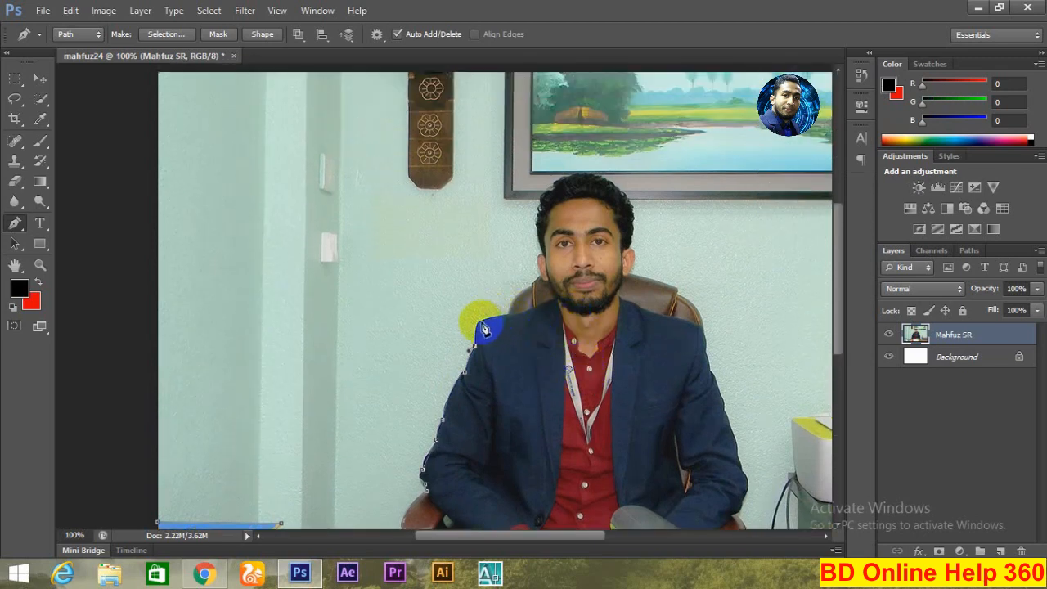
left_click_drag(481, 325, 486, 311)
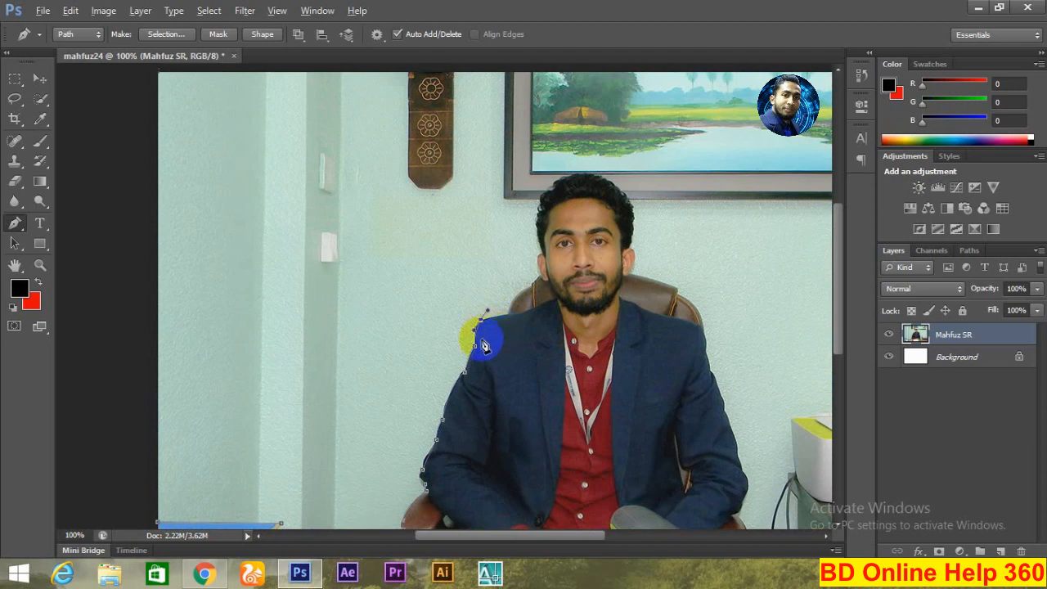
left_click(482, 320, "alt")
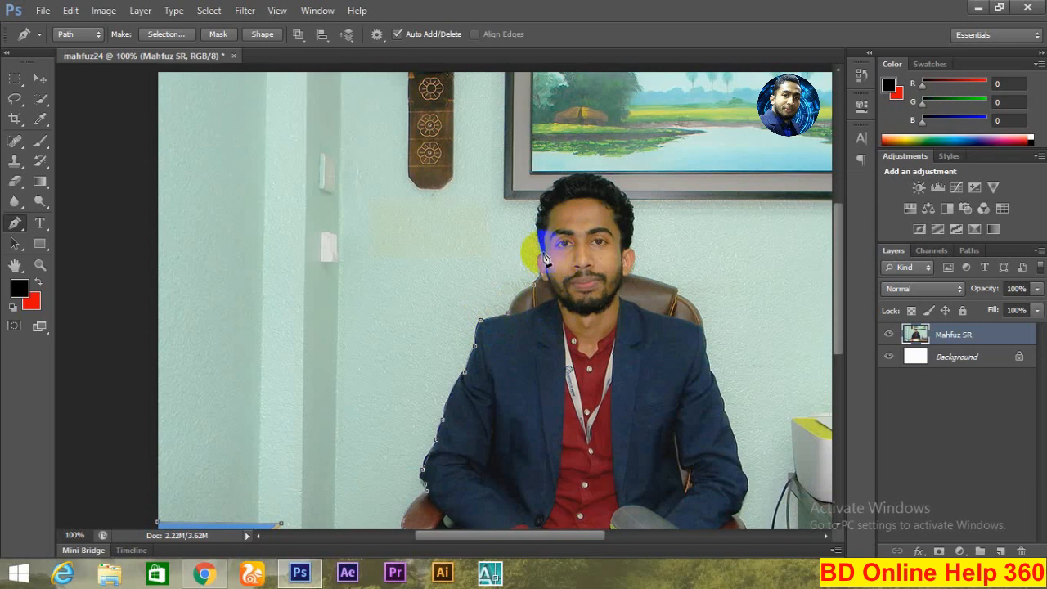
left_click_drag(543, 253, 553, 251)
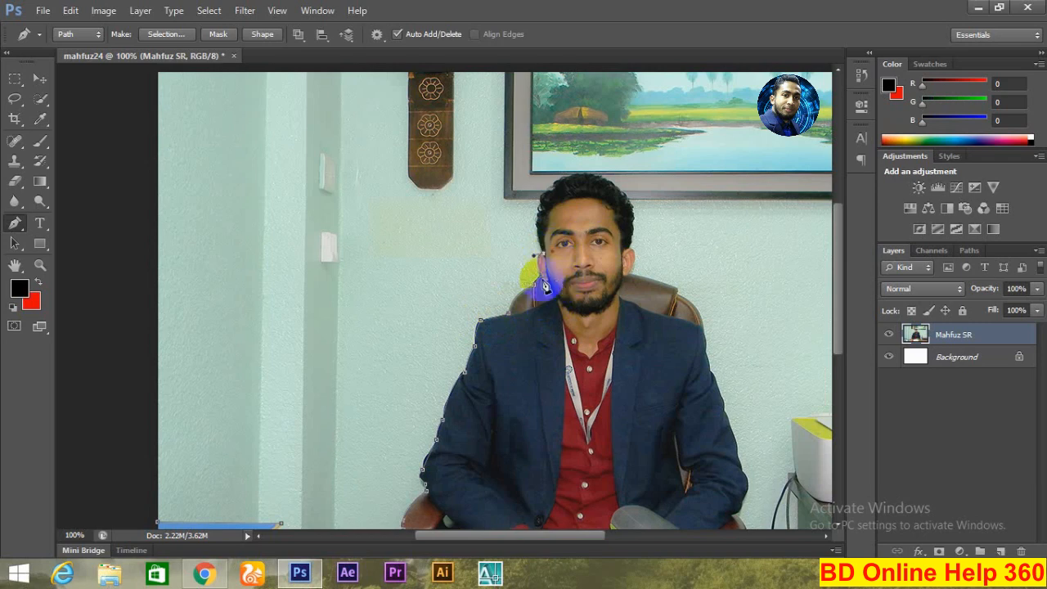
- Trace the hairline from the ear around the side of the hair to the top of the man's head
left_click_drag(544, 255, 551, 199)
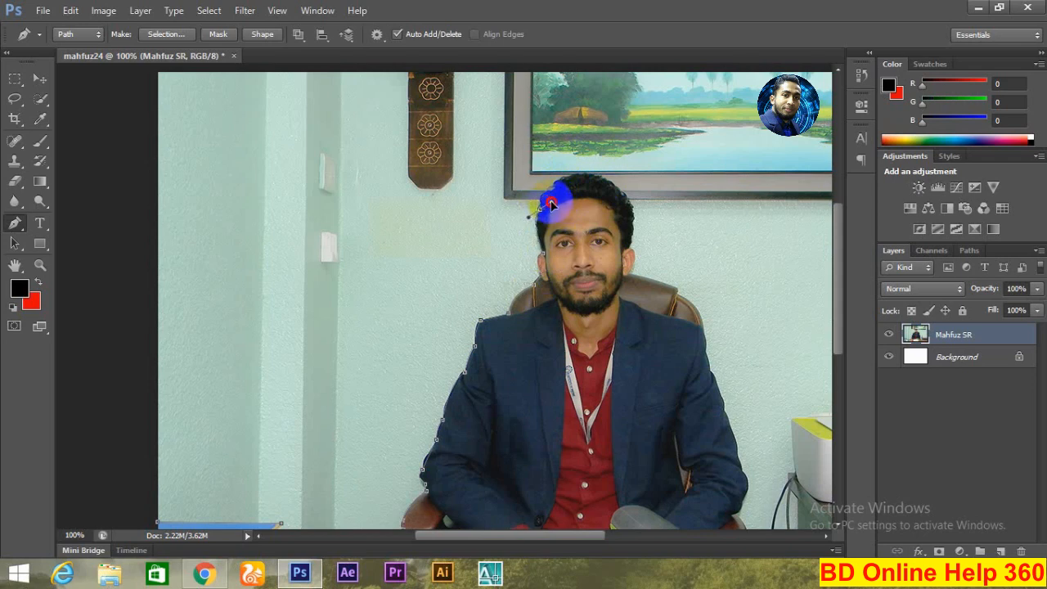
left_click_drag(551, 200, 550, 200)
left_click(538, 210, "alt")
left_click_drag(554, 188, 574, 200)
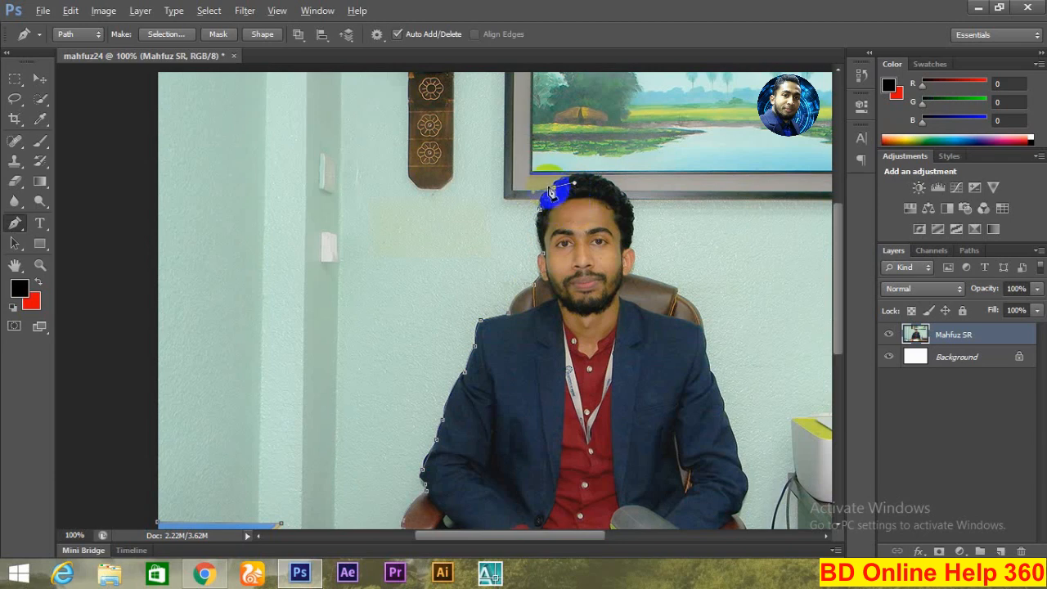
left_click_drag(556, 193, 651, 232)
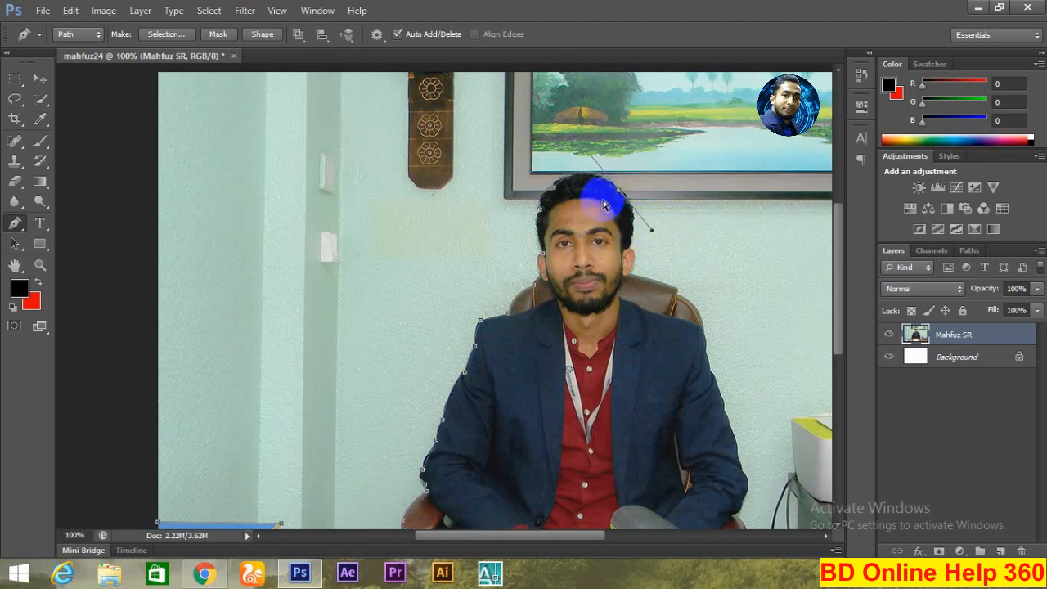
left_click(654, 197)
left_click(596, 189)
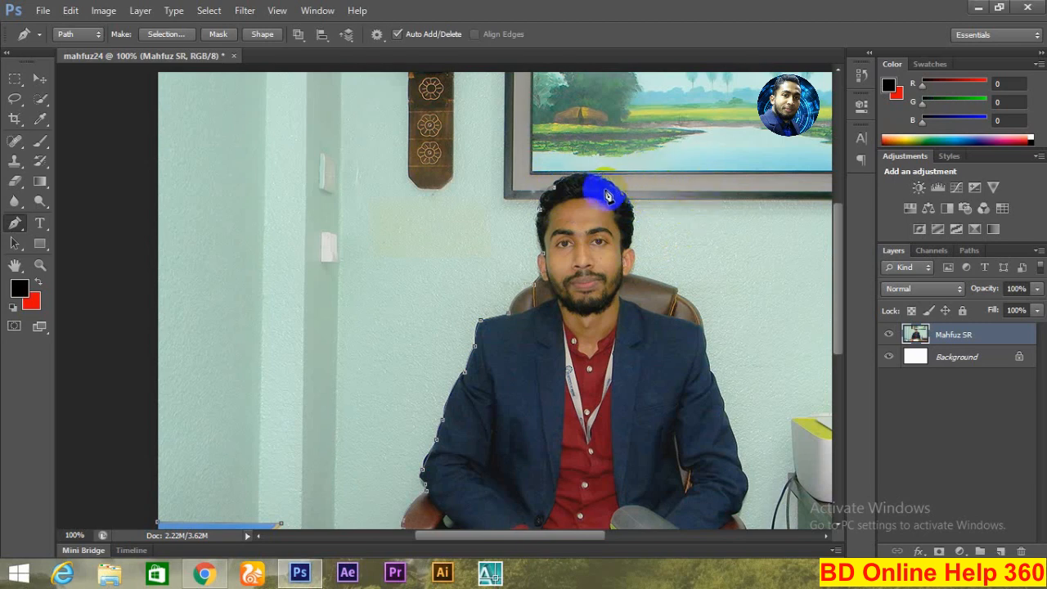
left_click_drag(593, 182, 617, 182)
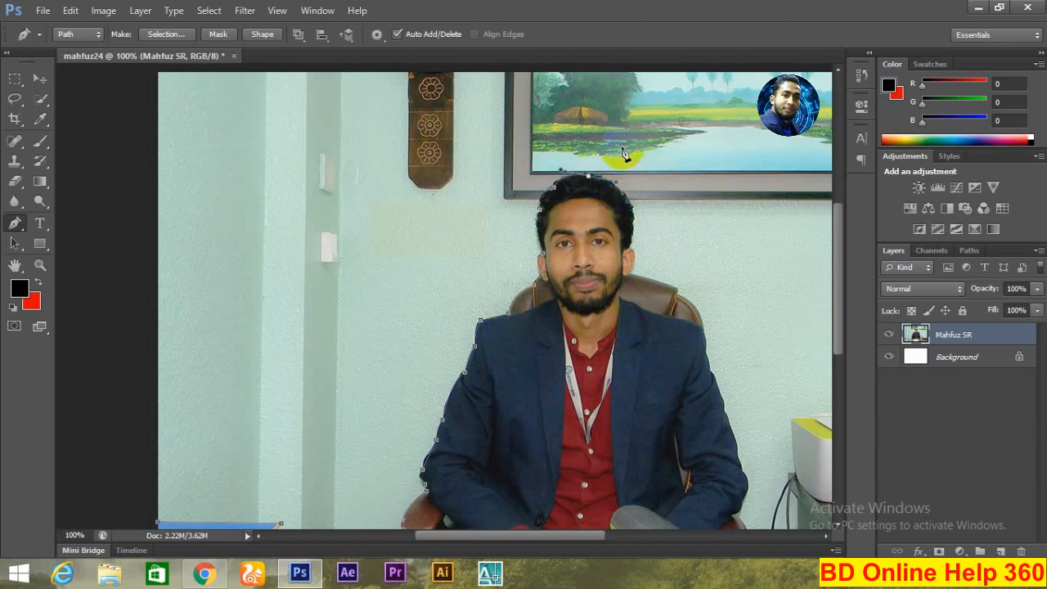
- Bring the path along the photo's bottom edge to its lower-left corner and close it at the starting point on the blue folder
key("ctrl+minus")
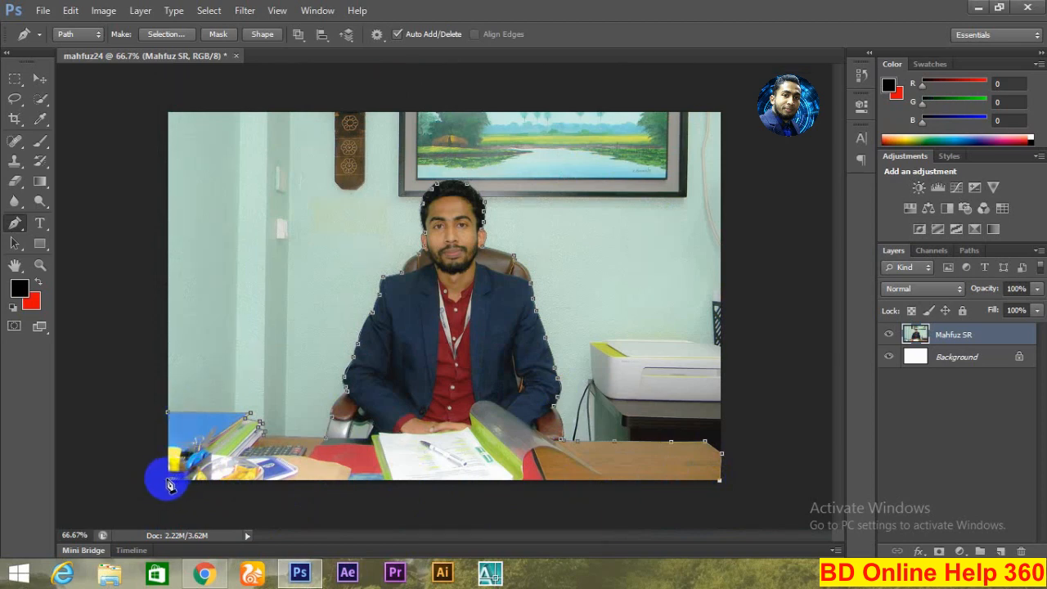
left_click(169, 480)
left_click(171, 412)
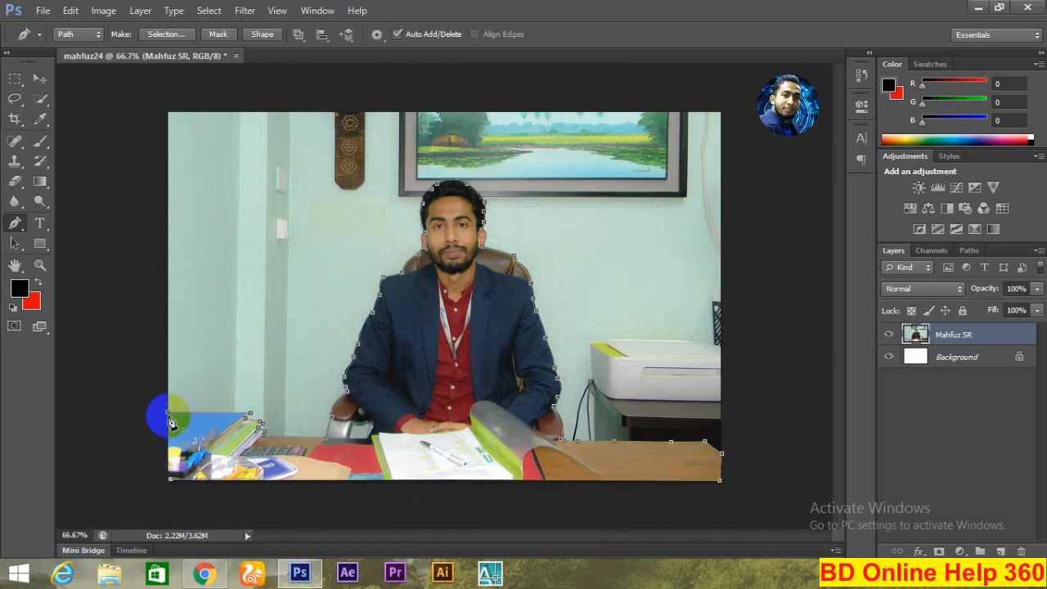
left_click(168, 414)
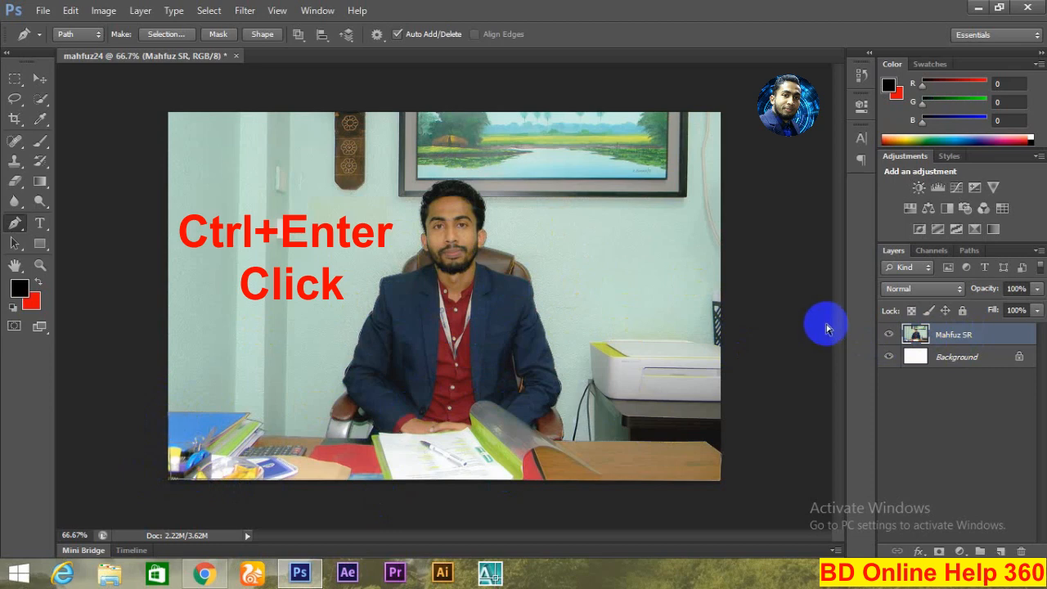
- Convert the closed path to a selection, copy it to a new layer, and hide the original photo layer
key("ctrl+Return")
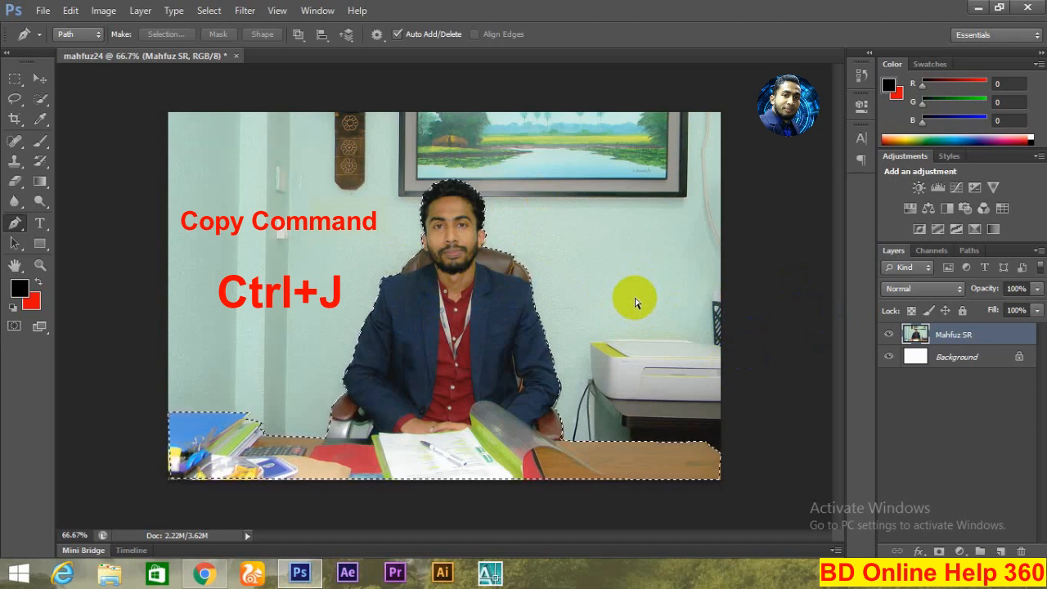
key("ctrl+j")
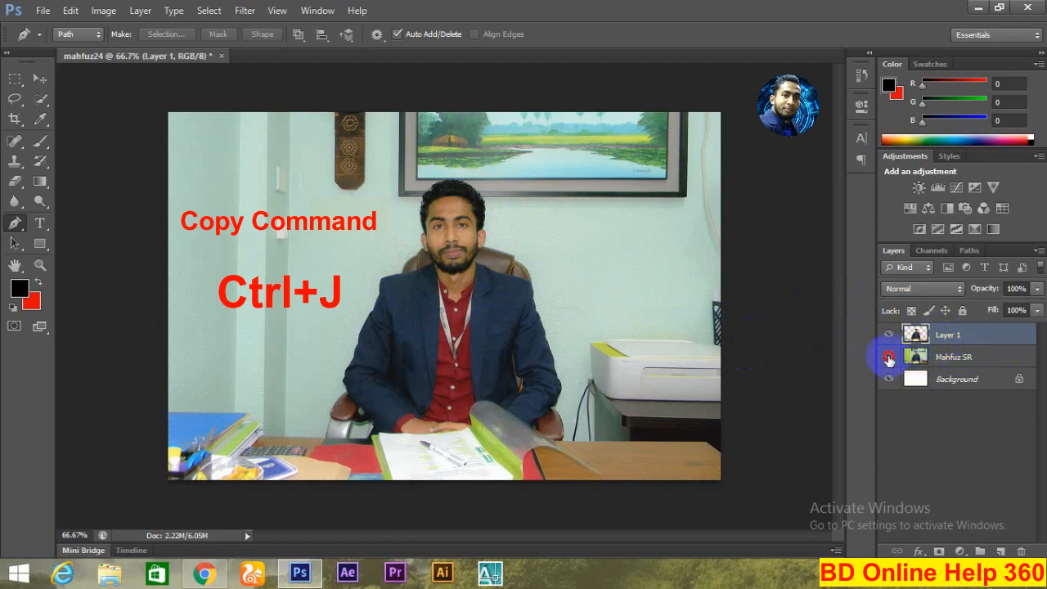
left_click(888, 357)
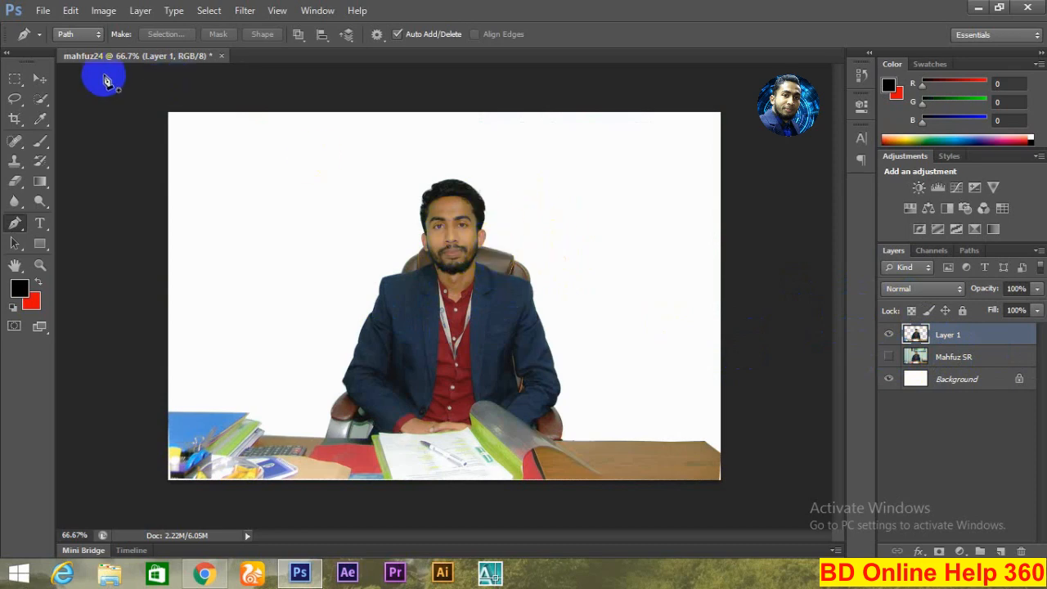
- Add an empty layer above the cutout and set the foreground color to blue 060ceb
left_click(39, 78)
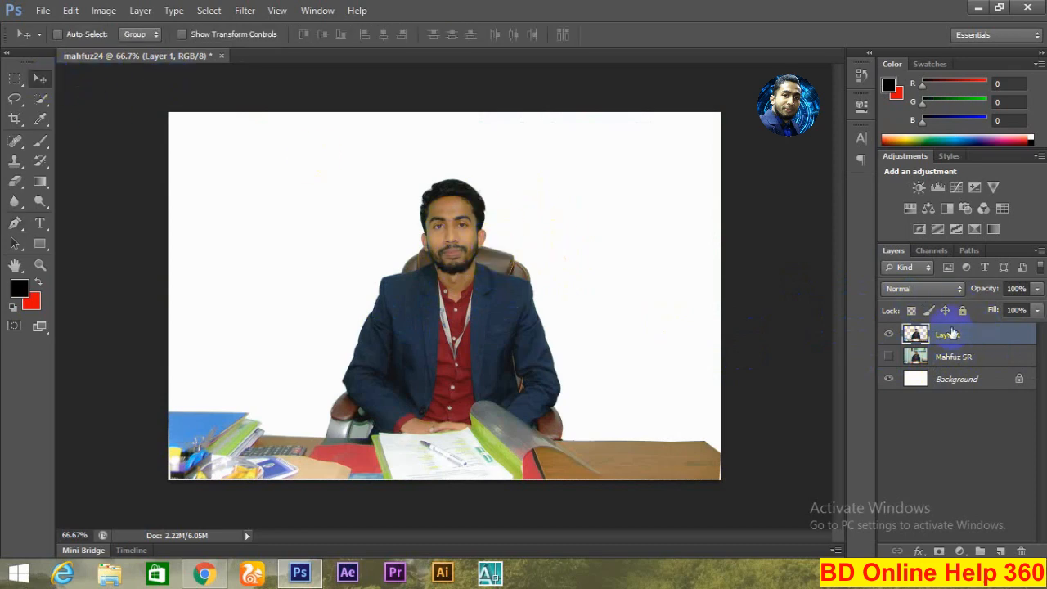
left_click(999, 553)
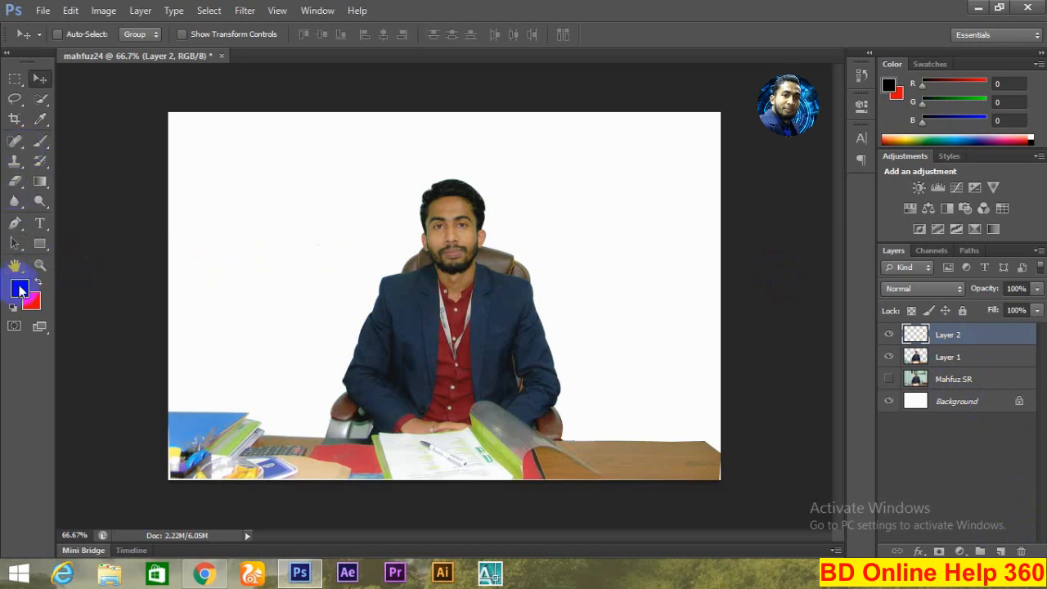
left_click(20, 291)
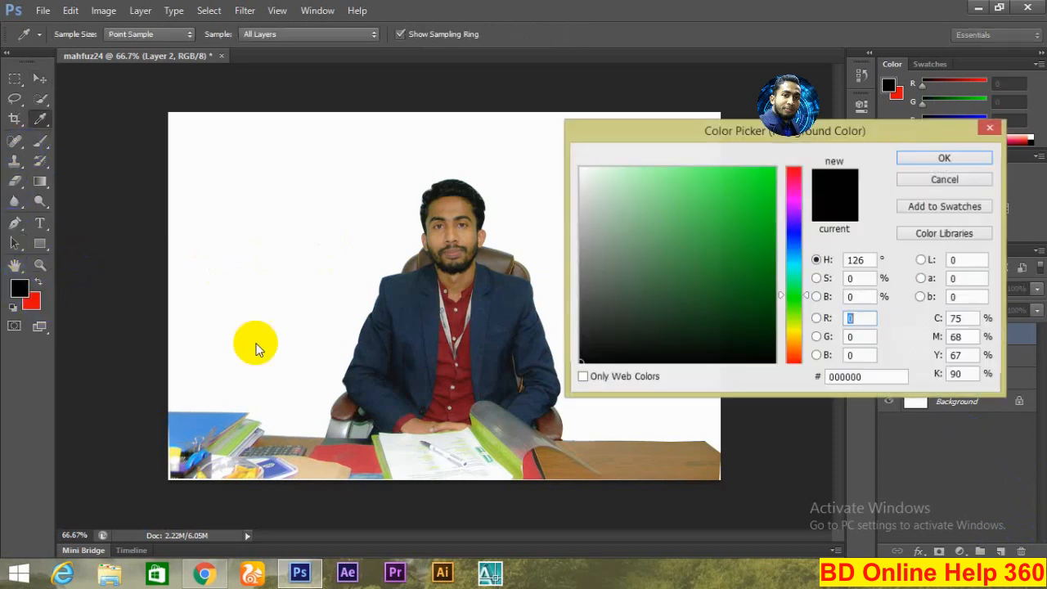
left_click(798, 235)
left_click(769, 182)
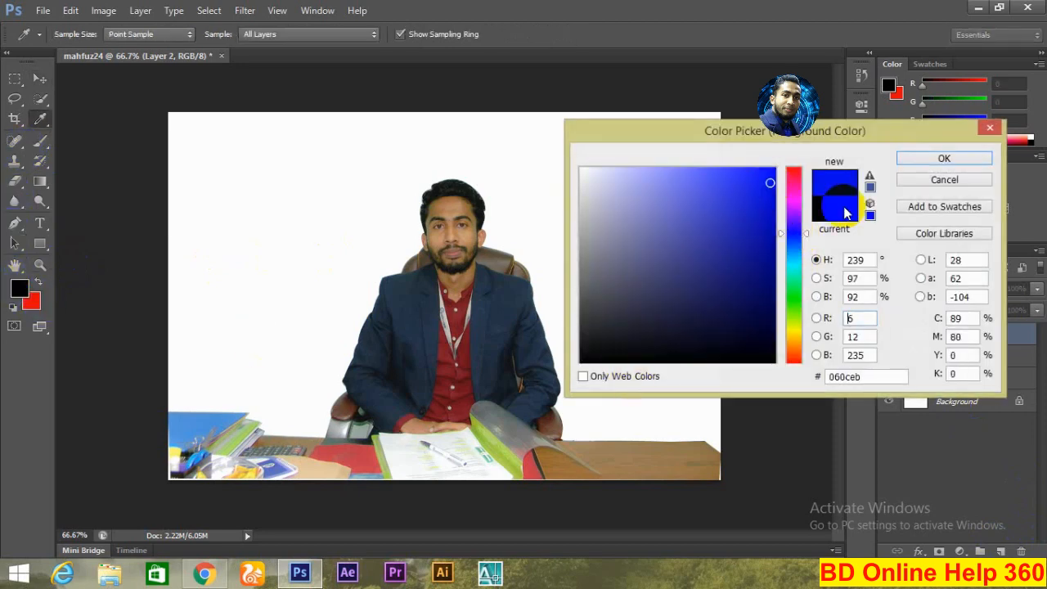
left_click(951, 164)
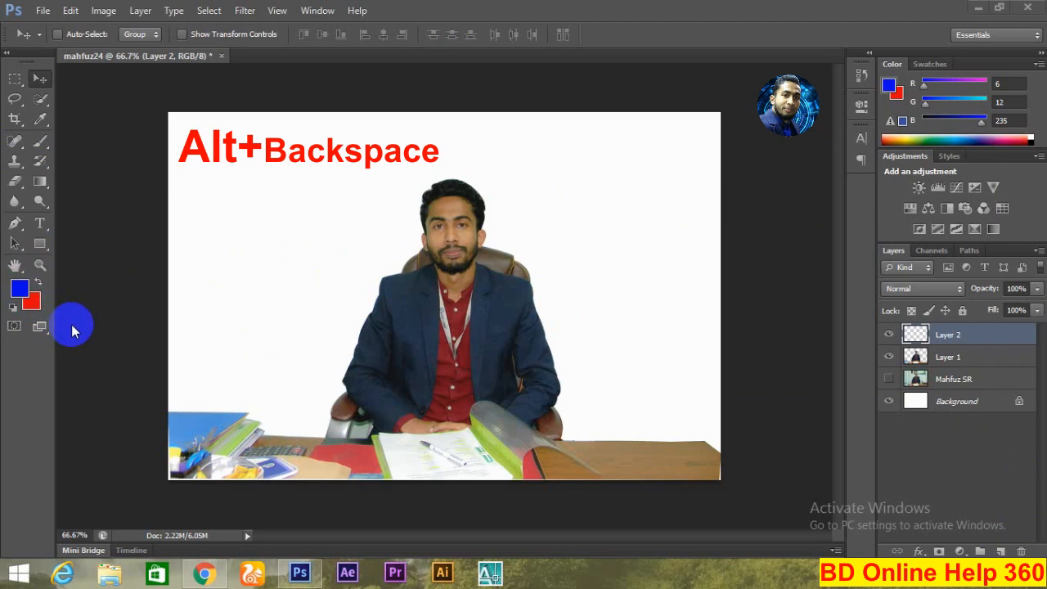
left_click(186, 273)
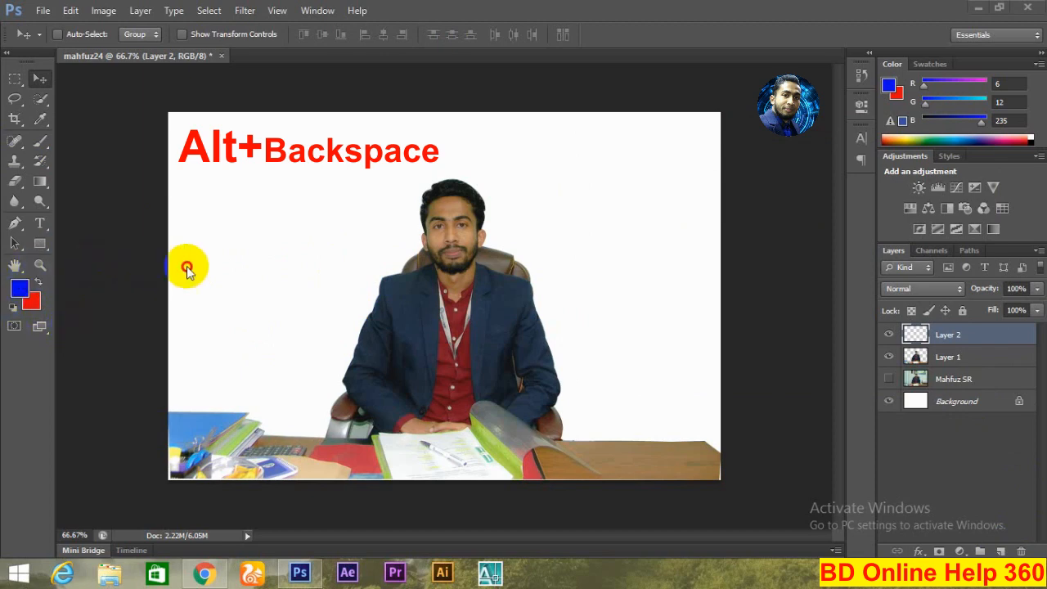
- Fill the empty Layer 2 with the blue foreground color and move the cutout layer above it
key("alt+BackSpace")
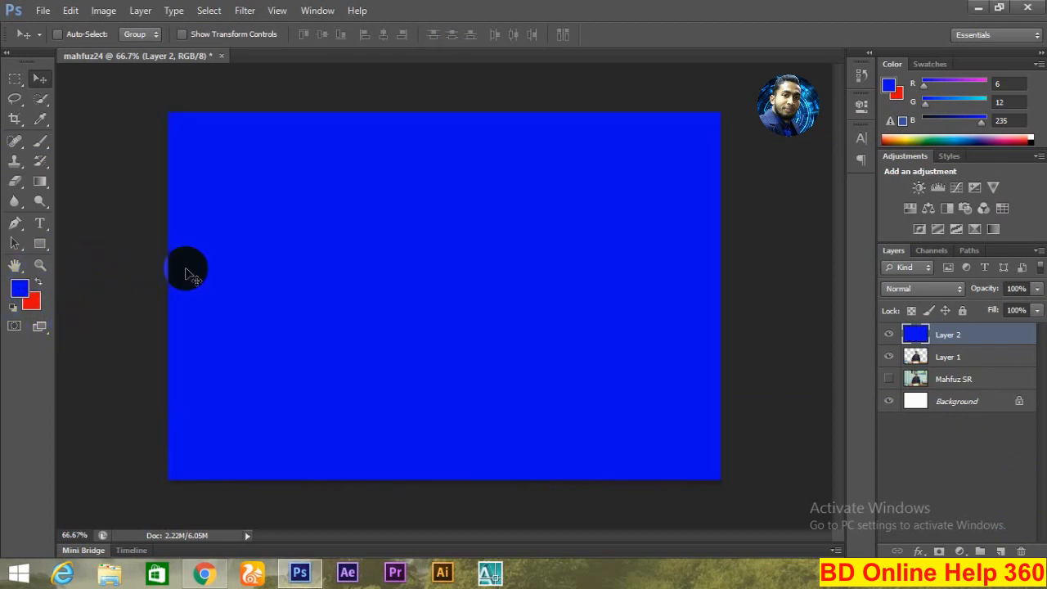
left_click_drag(951, 362, 949, 326)
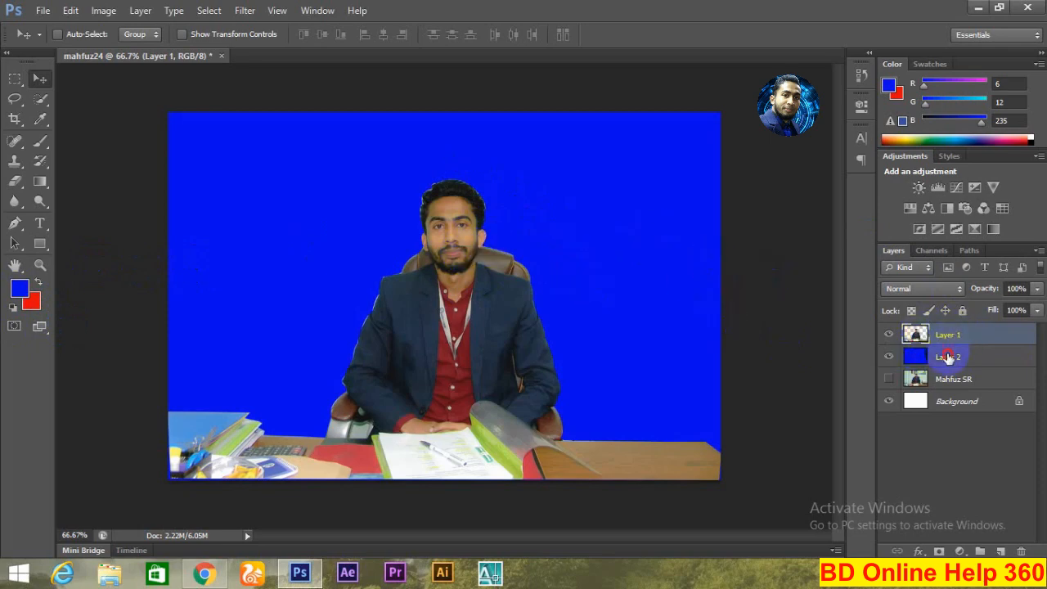
- Set the foreground color to black 000000 and try it as the fill of Layer 2, undoing that fill
left_click(947, 357)
key("i")
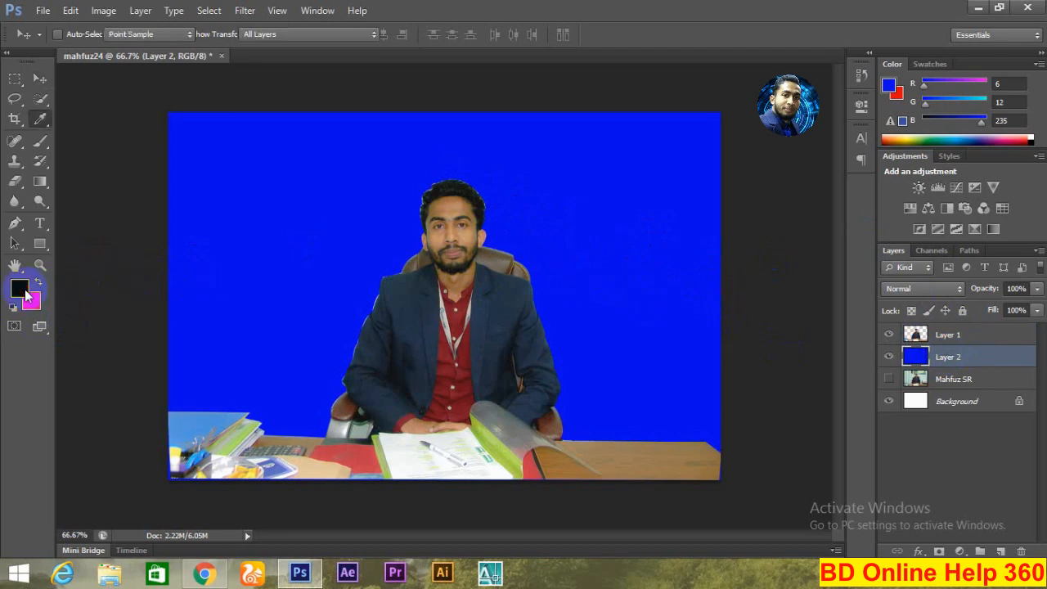
left_click(27, 294)
left_click_drag(620, 344, 539, 368)
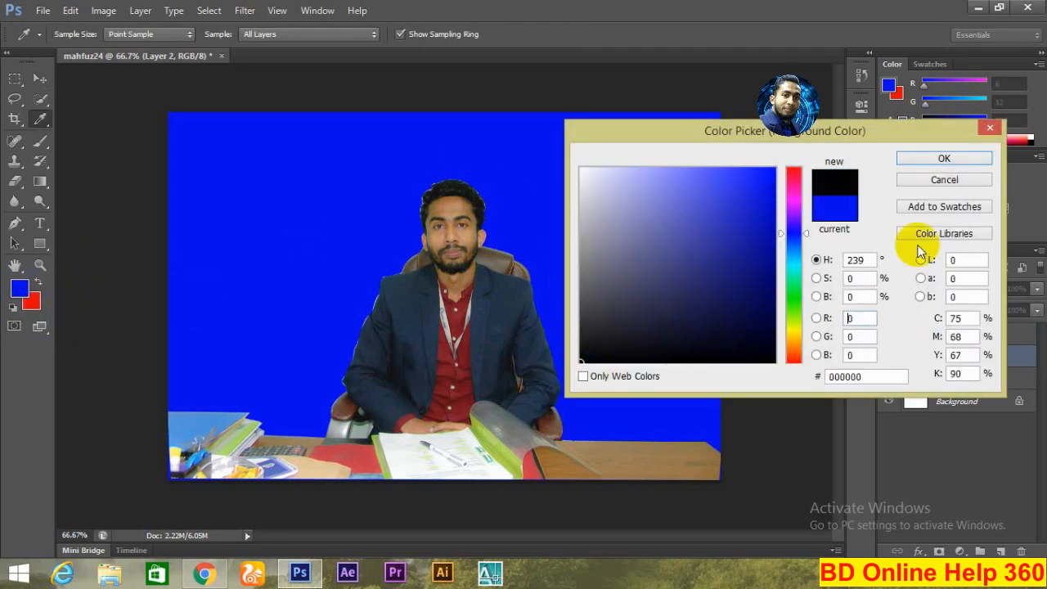
left_click(944, 159)
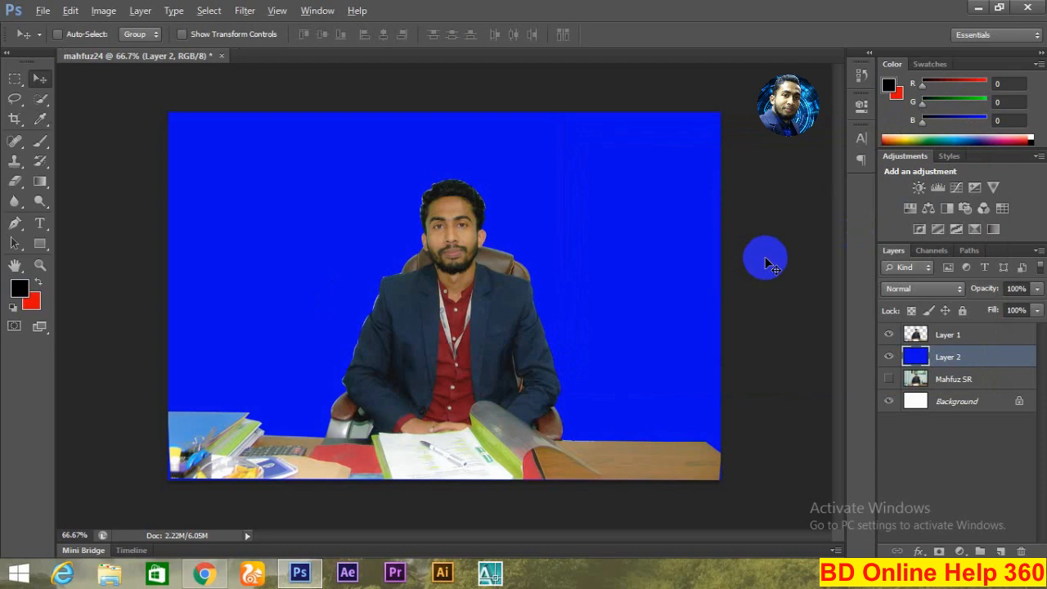
key("alt+BackSpace")
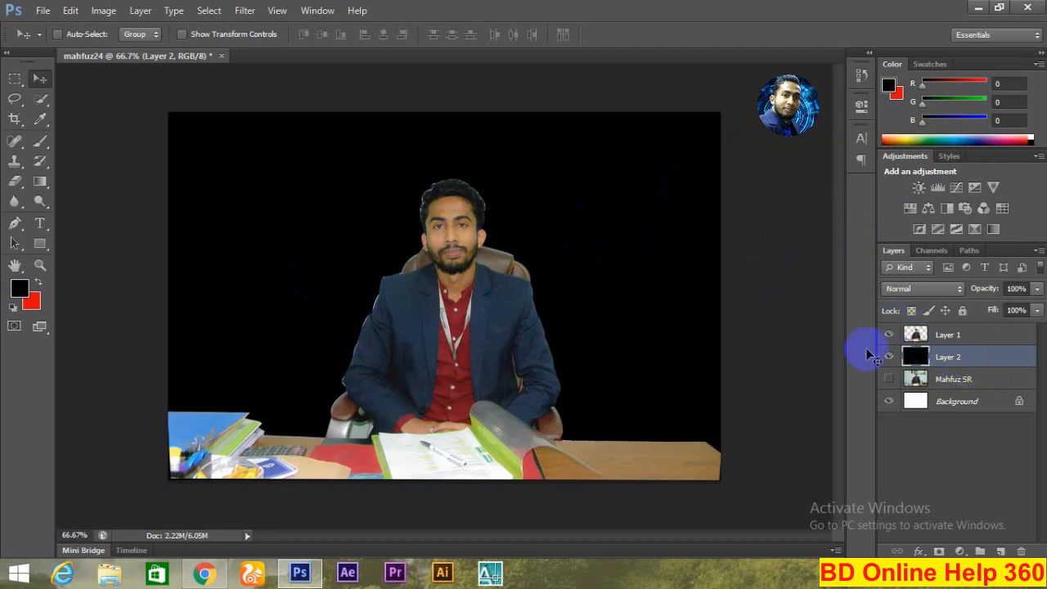
key("ctrl+z")
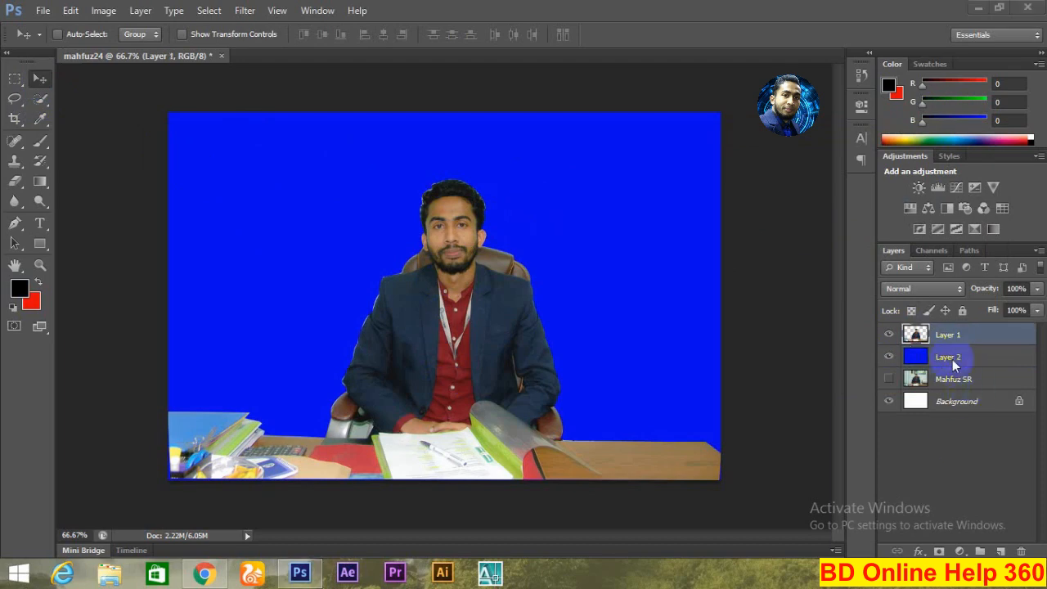
- Delete the blue fill layer, Layer 2, from the document
left_click(955, 362)
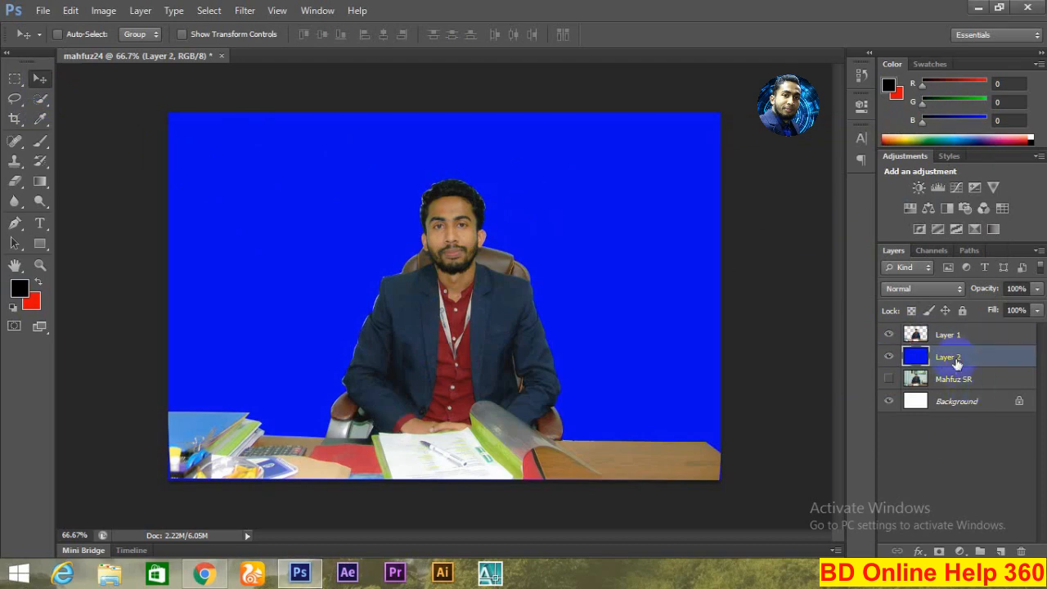
left_click(1021, 551)
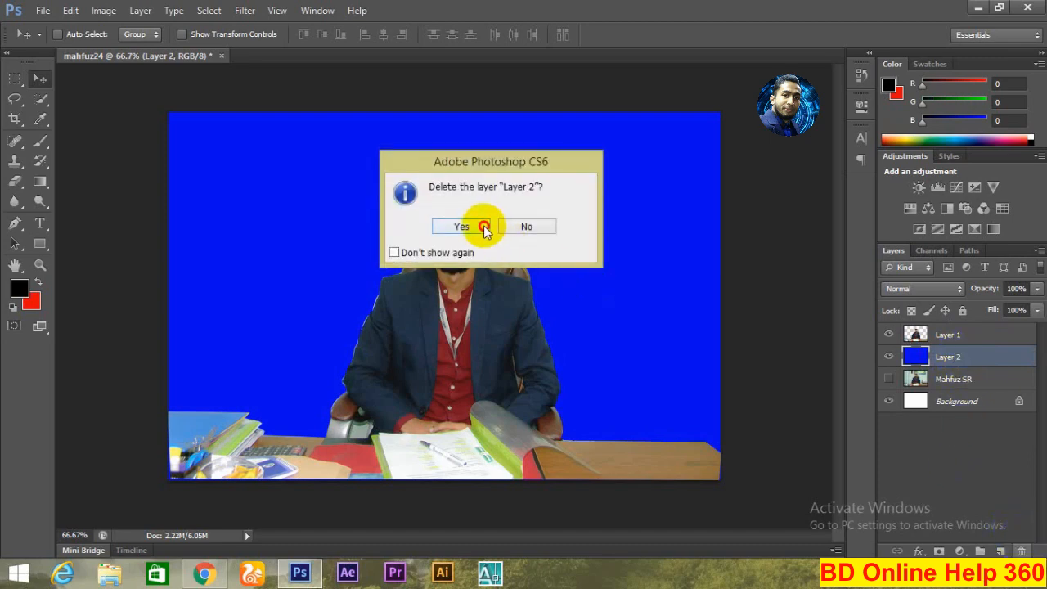
left_click(460, 225)
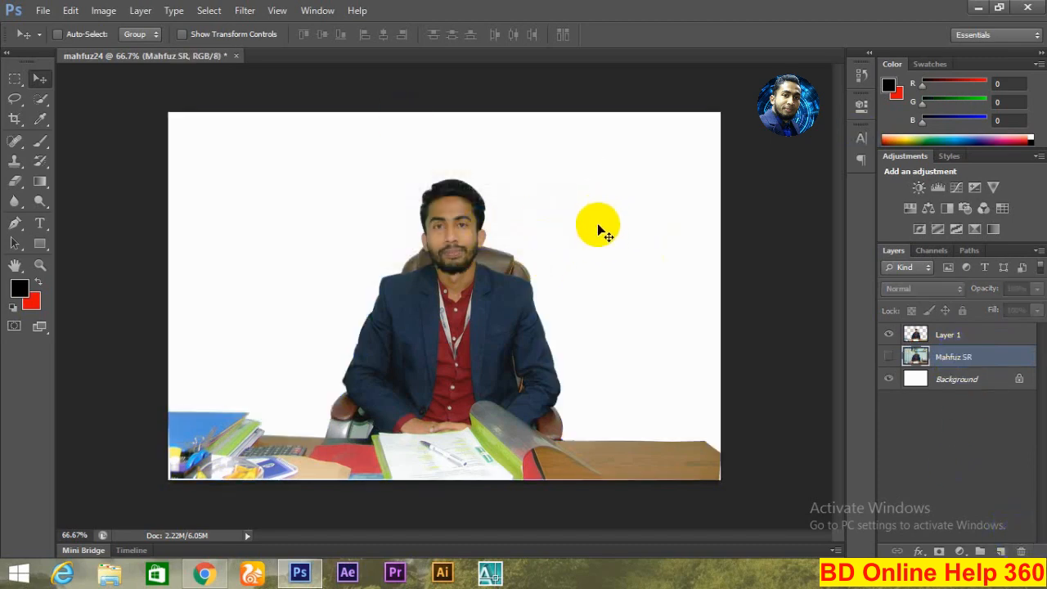
- Place the Unsplash office interior photo from the desktop into the document, directly beneath the cutout layer
left_click(979, 8)
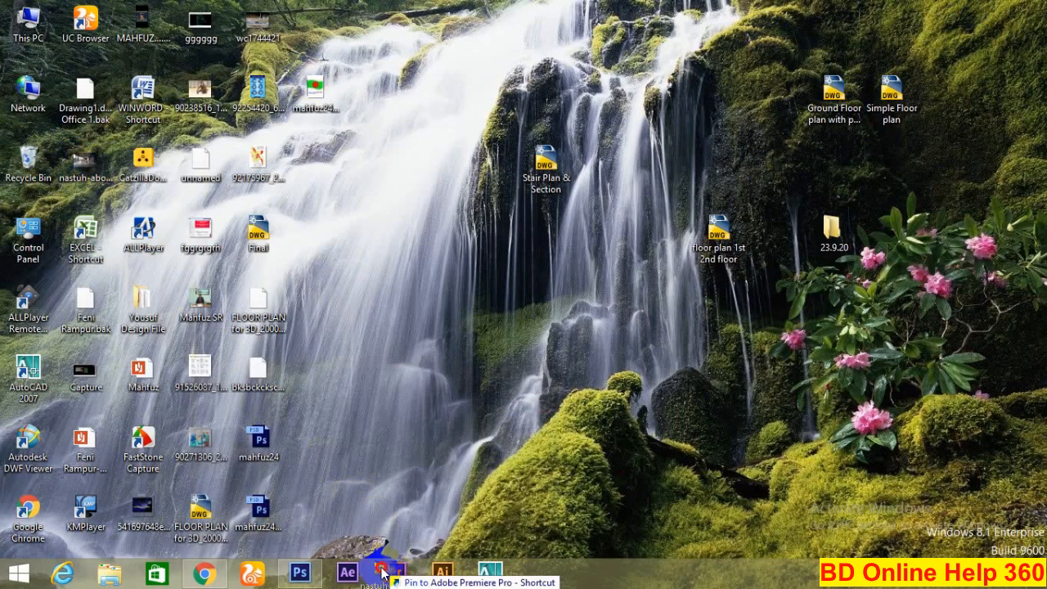
left_click(300, 577)
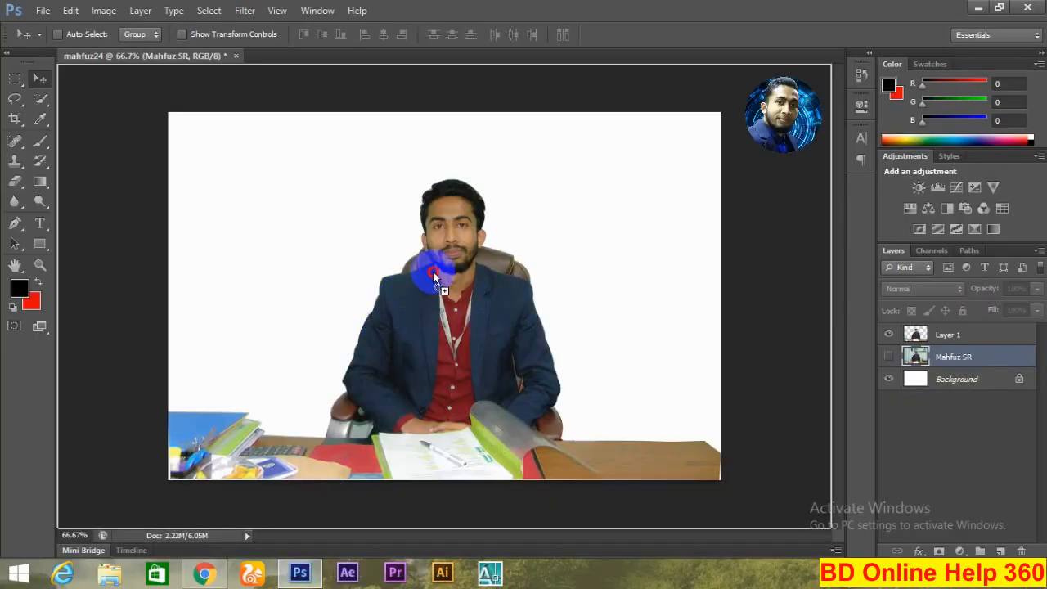
left_click_drag(452, 278, 455, 285)
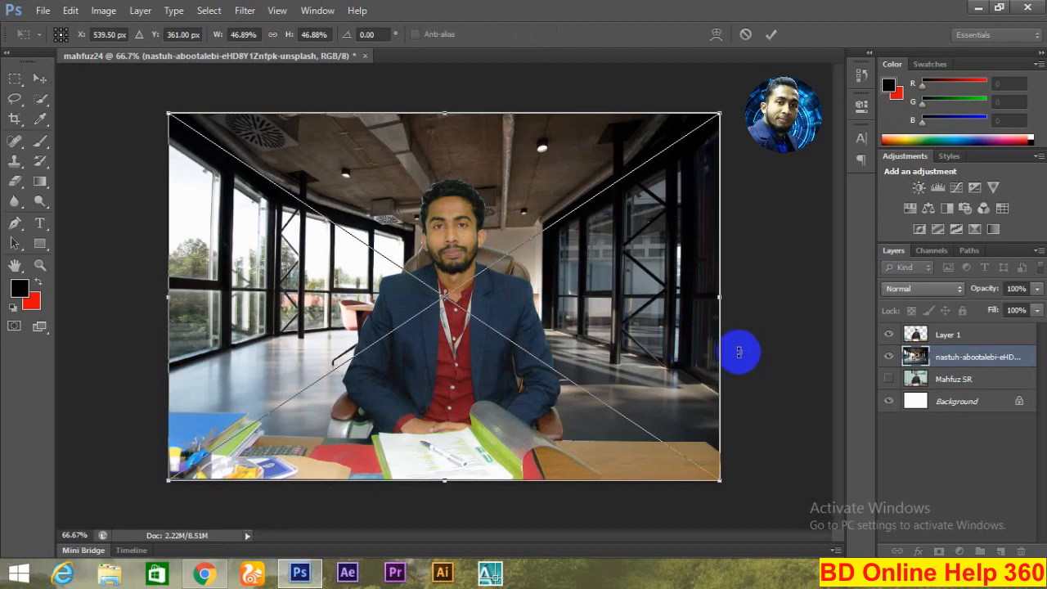
left_click(772, 37)
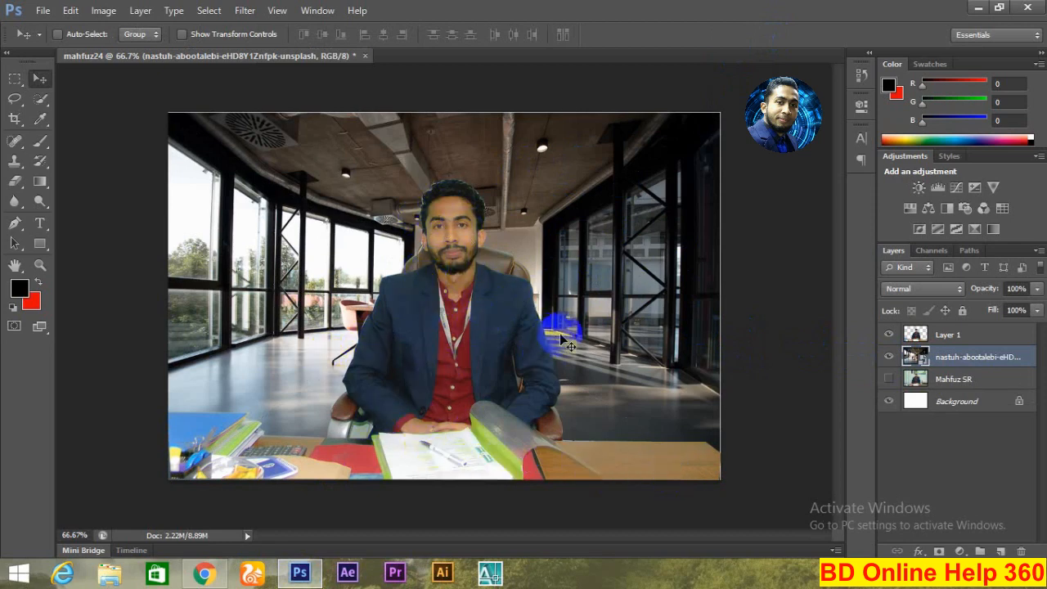
- Rasterize the placed office interior photo layer
right_click(965, 358)
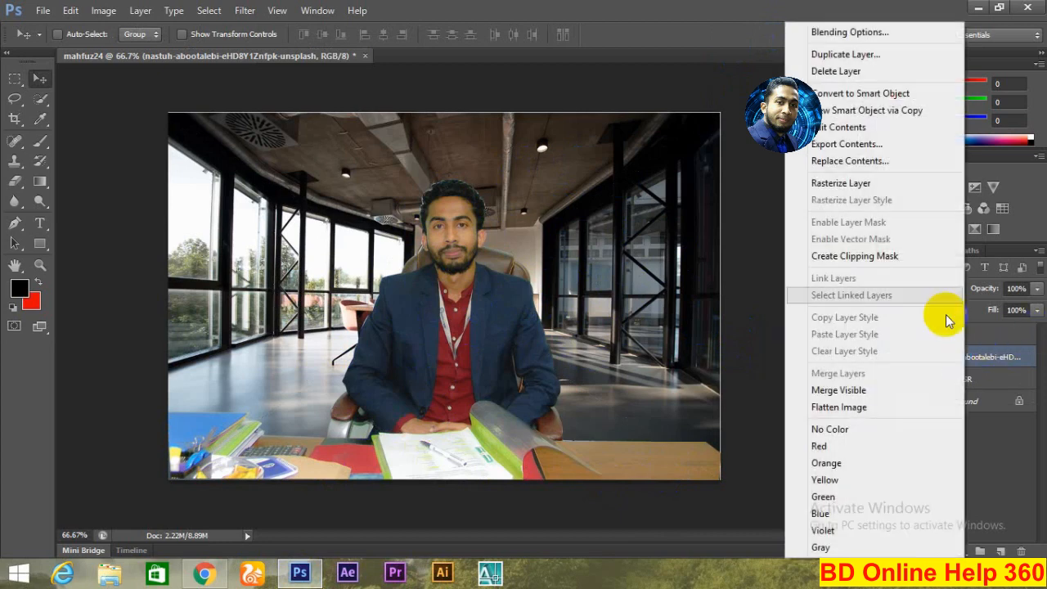
left_click(853, 182)
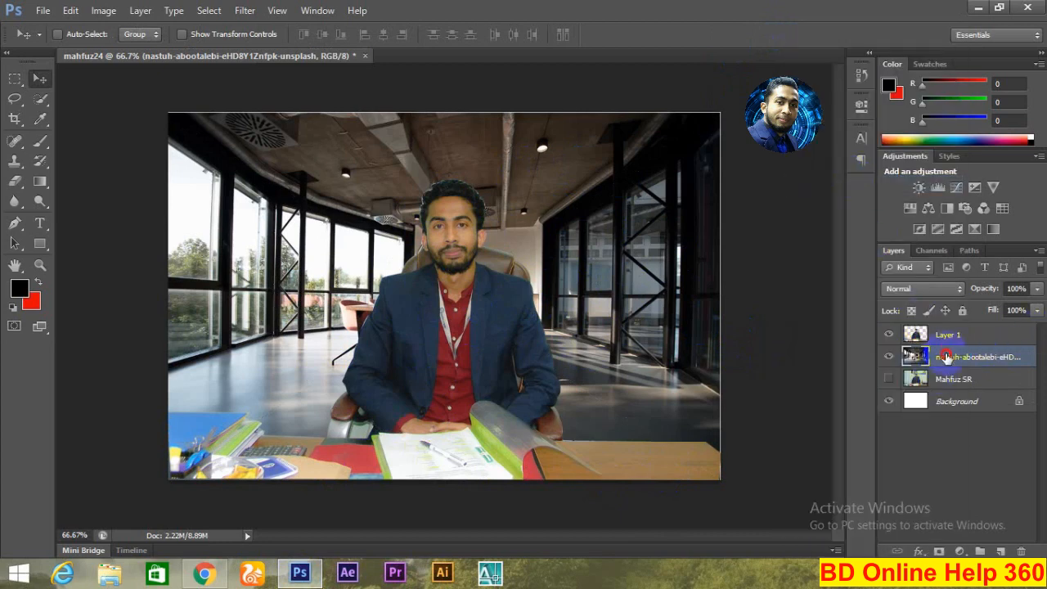
left_click_drag(946, 356, 892, 357)
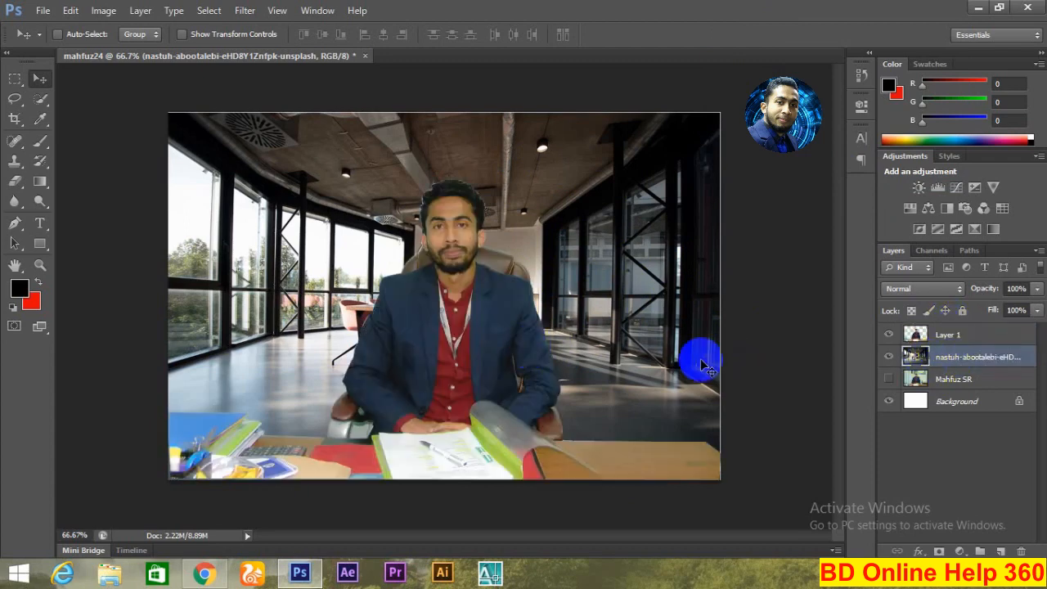